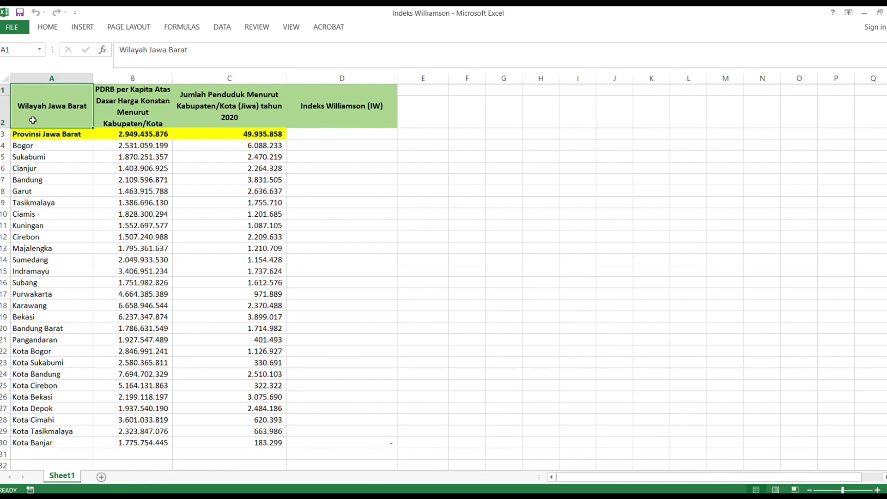
Review the table's region names, per-capita PDRB figures and 2020 population figures, including the Provinsi Jawa Barat totals.
{"action": "left_click", "coordinate": [43, 137]}
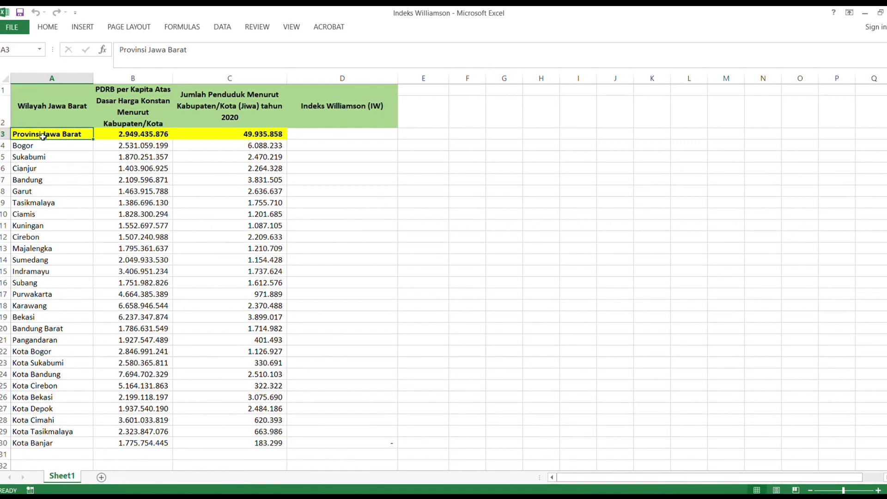
{"action": "left_click", "coordinate": [41, 147]}
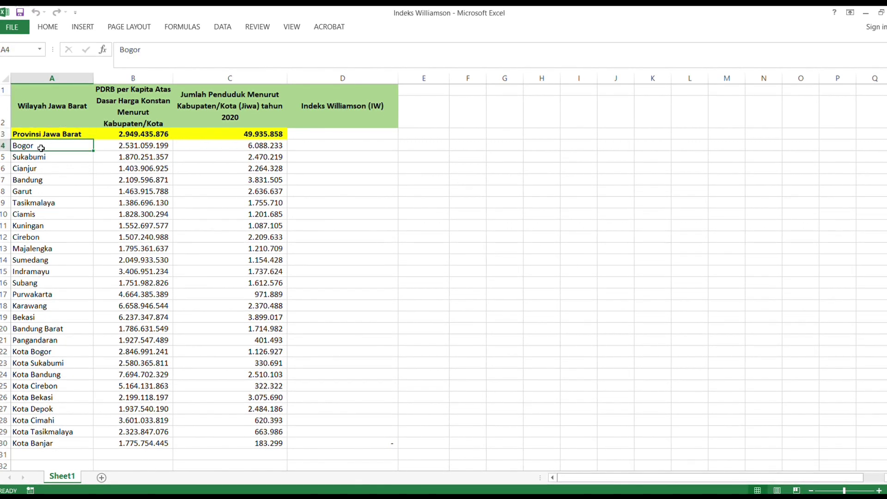
{"action": "left_click", "coordinate": [40, 159]}
{"action": "left_click", "coordinate": [41, 167]}
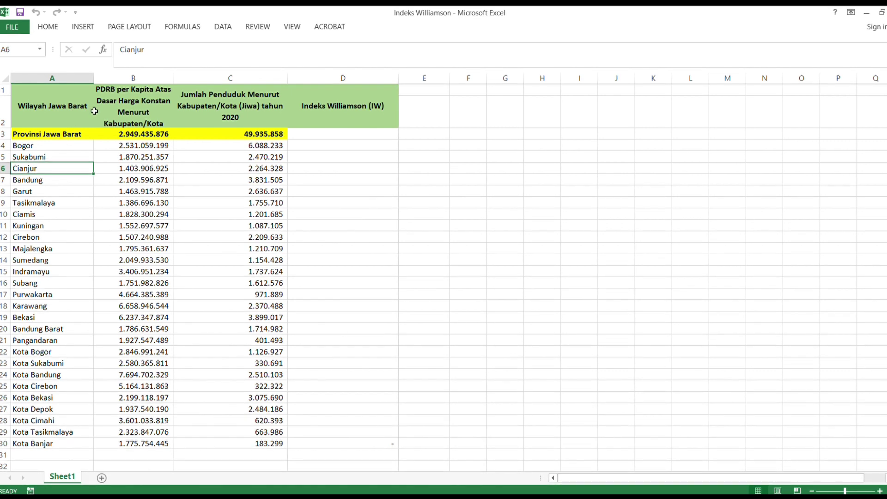
{"action": "left_click", "coordinate": [141, 108]}
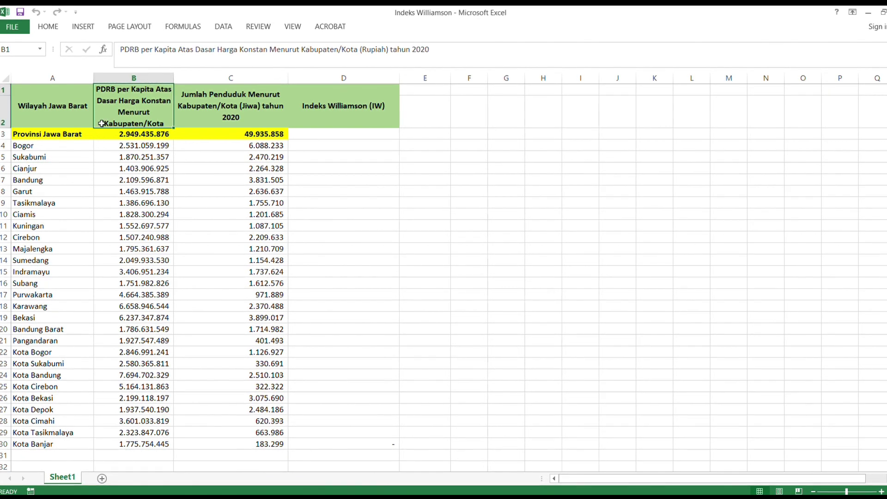
{"action": "left_click", "coordinate": [124, 134]}
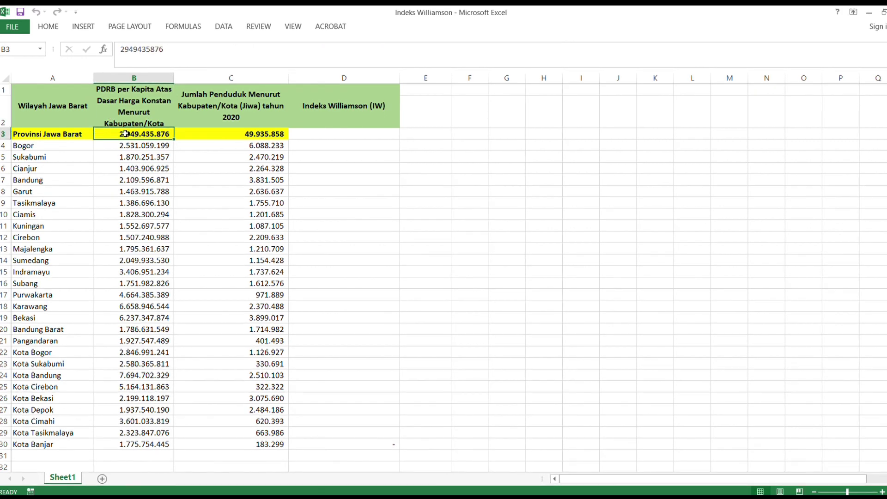
{"action": "left_click", "coordinate": [131, 145]}
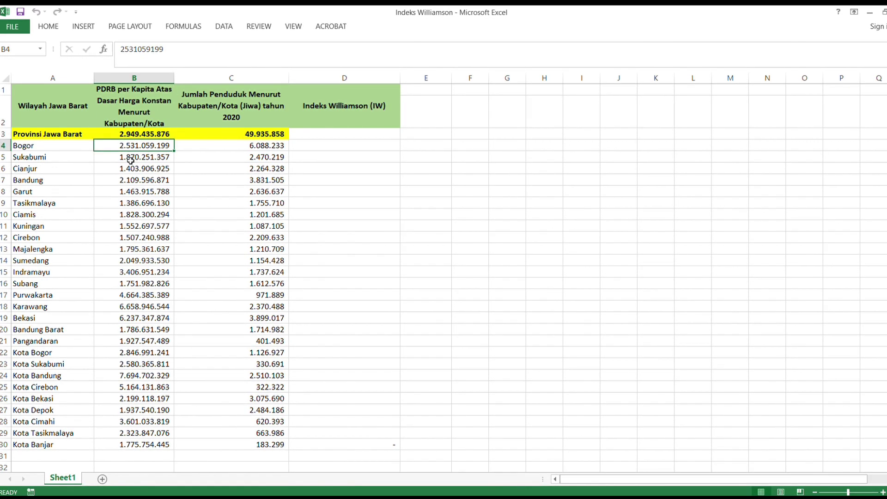
{"action": "left_click", "coordinate": [131, 157]}
{"action": "left_click", "coordinate": [226, 104]}
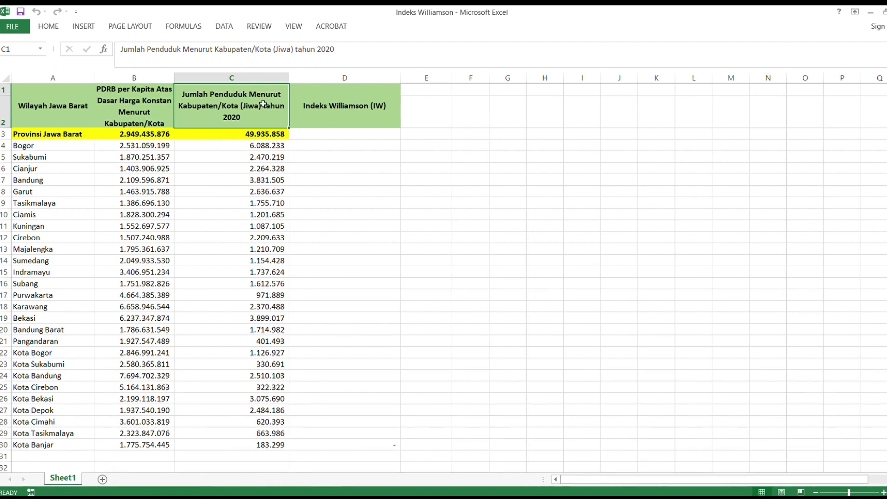
{"action": "left_click", "coordinate": [257, 135]}
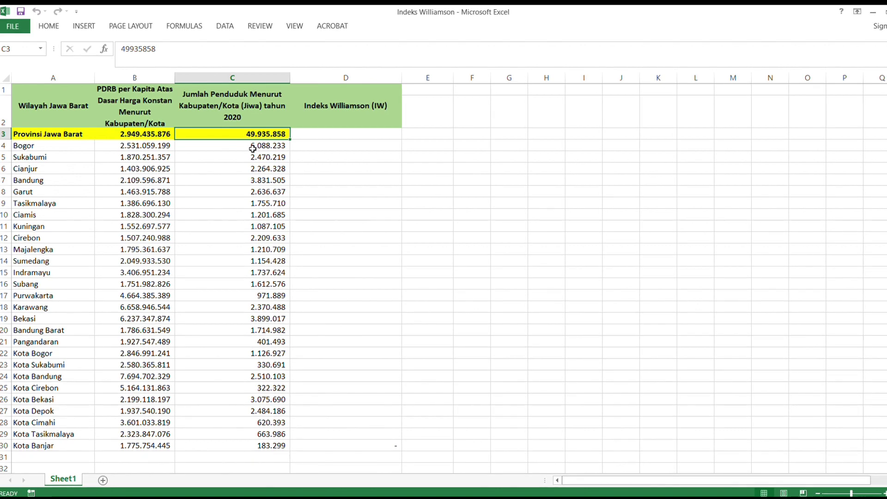
{"action": "left_click", "coordinate": [254, 148]}
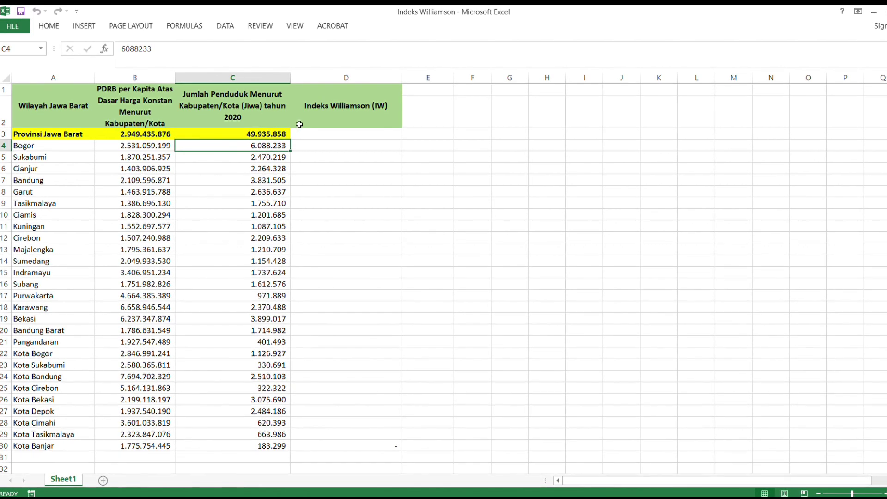
Read the Indeks Williamson column heading, the Keterangan classification notes and the BPS source references beneath the table.
{"action": "left_click", "coordinate": [303, 118]}
{"action": "scroll", "coordinate": [304, 158], "scroll_direction": "down", "scroll_amount": 8}
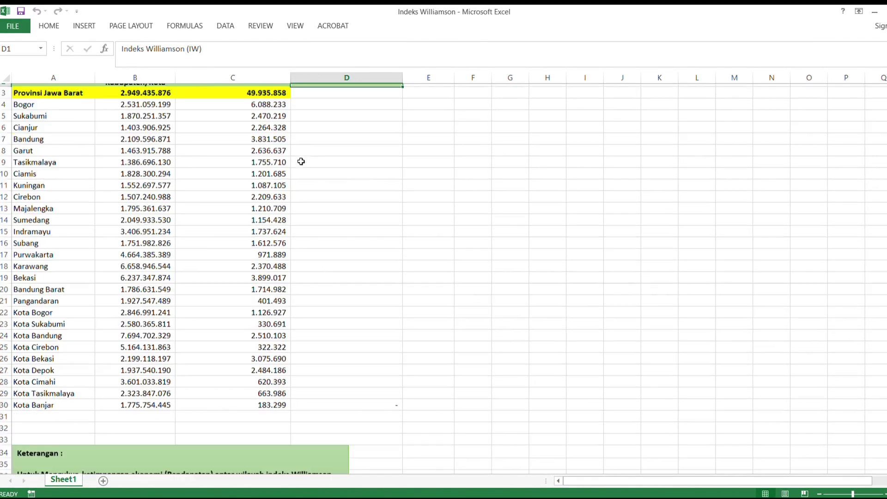
{"action": "scroll", "coordinate": [299, 168], "scroll_direction": "down", "scroll_amount": 2}
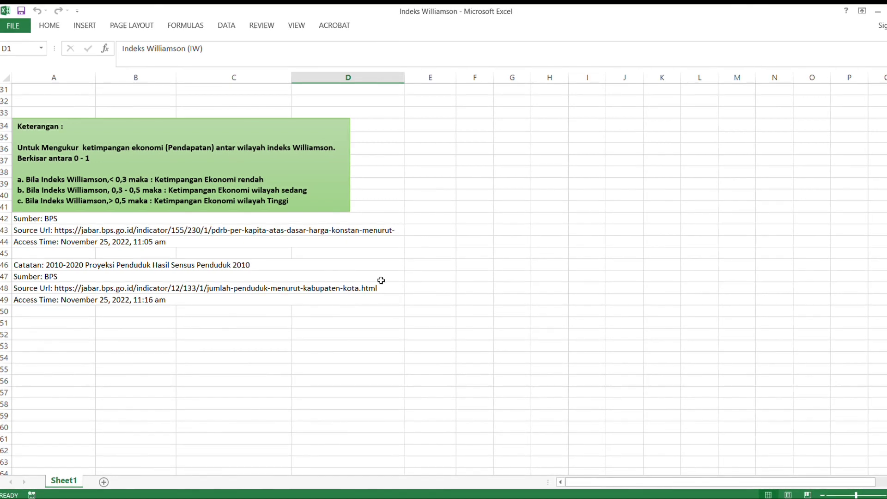
{"action": "scroll", "coordinate": [271, 329], "scroll_direction": "up", "scroll_amount": 8}
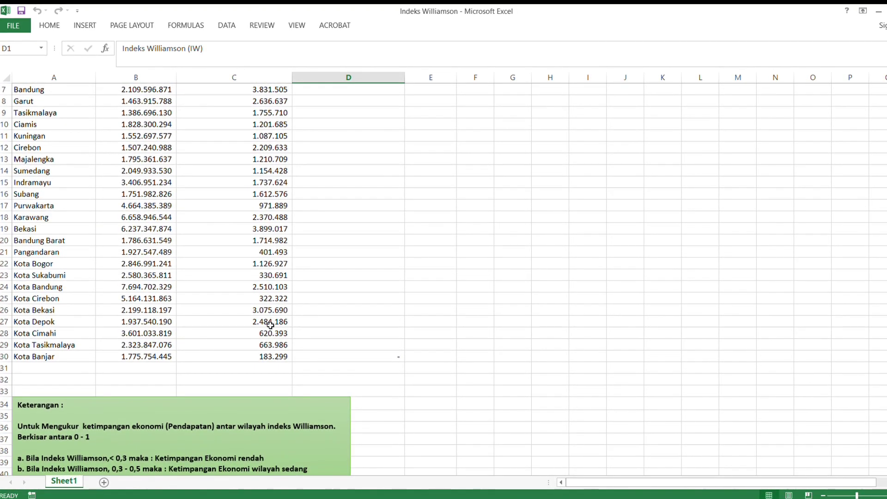
{"action": "scroll", "coordinate": [306, 287], "scroll_direction": "up", "scroll_amount": 2}
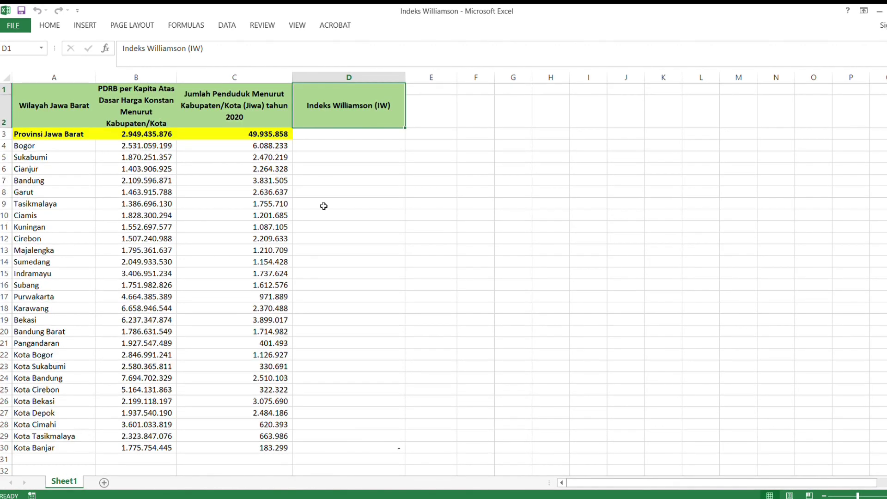
{"action": "left_click", "coordinate": [307, 138]}
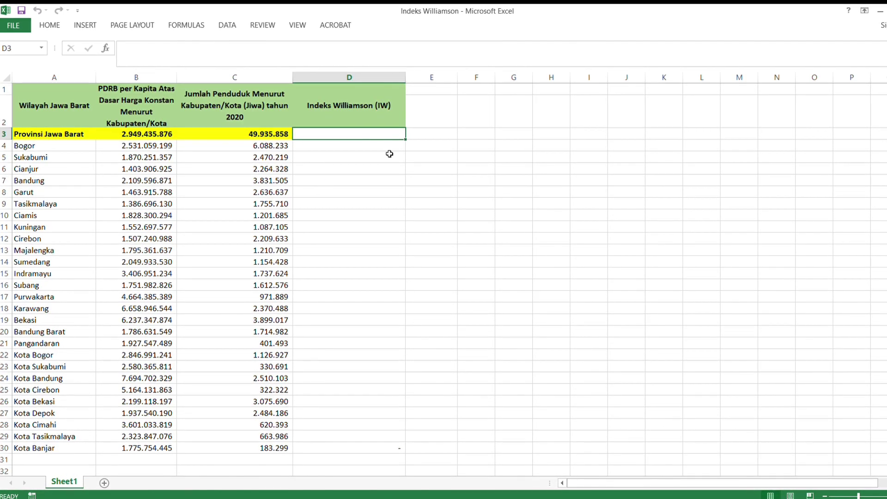
{"action": "type", "text": "=("}
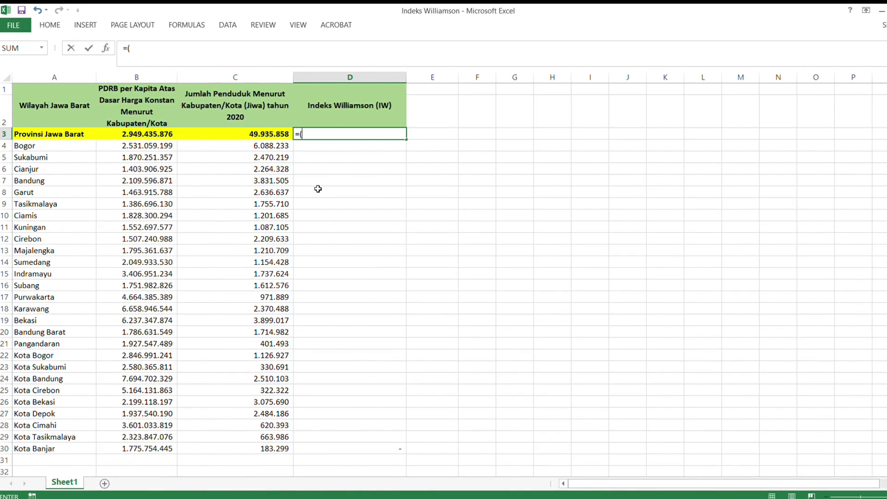
{"action": "key", "text": "BackSpace"}
{"action": "key", "text": "BackSpace"}
Start Bogor's formula in D4 with the squared PDRB deviation from the province, =(B4-B$3)^2, keeping the province row fixed.
{"action": "left_click", "coordinate": [324, 148]}
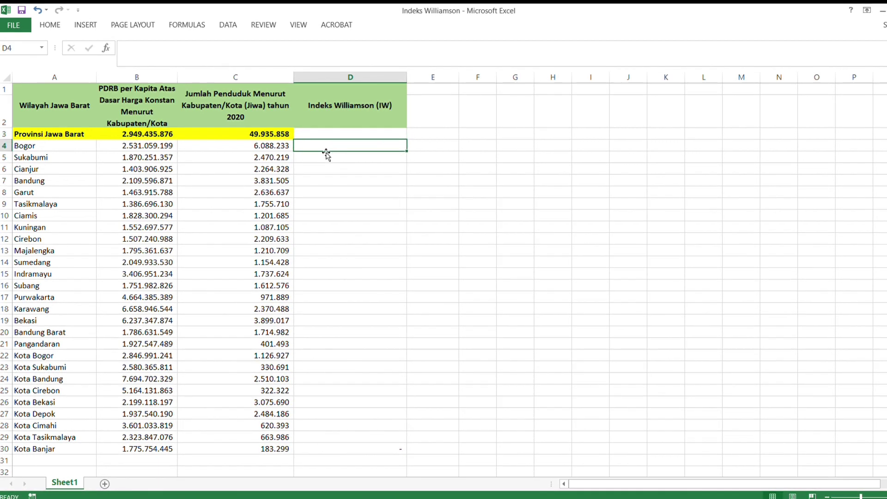
{"action": "type", "text": "="}
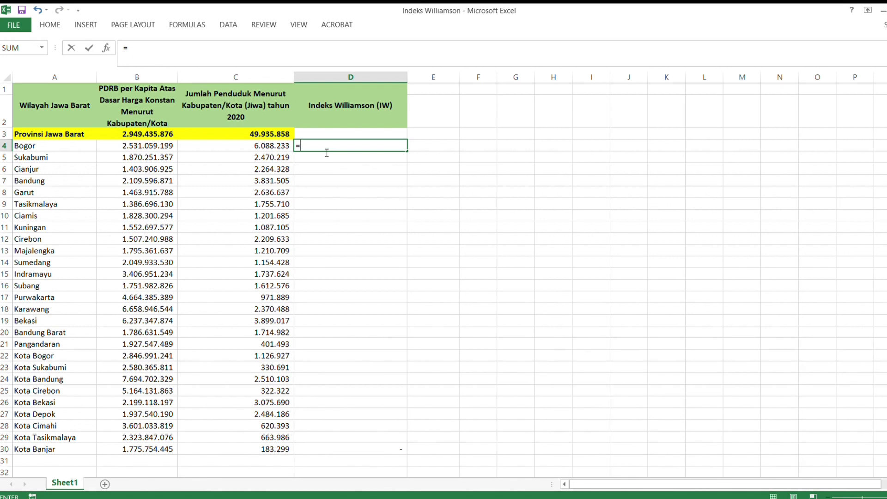
{"action": "type", "text": "("}
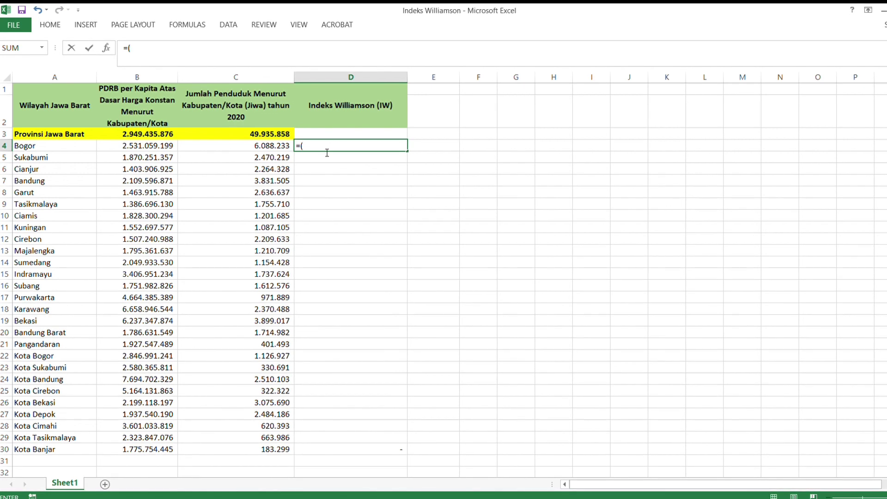
{"action": "left_click", "coordinate": [149, 146]}
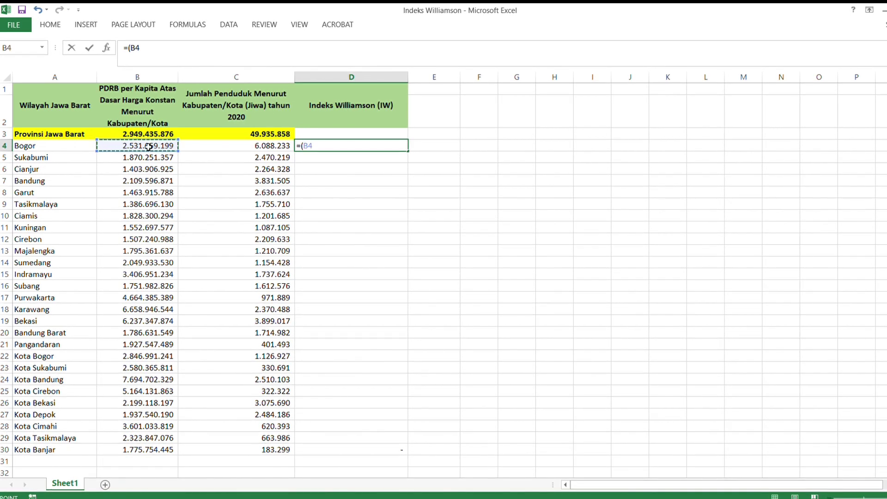
{"action": "type", "text": "-"}
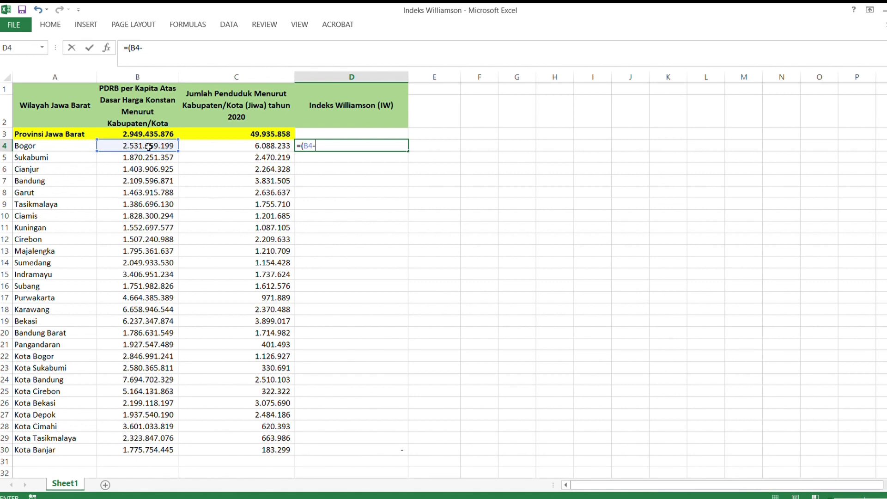
{"action": "left_click", "coordinate": [168, 131]}
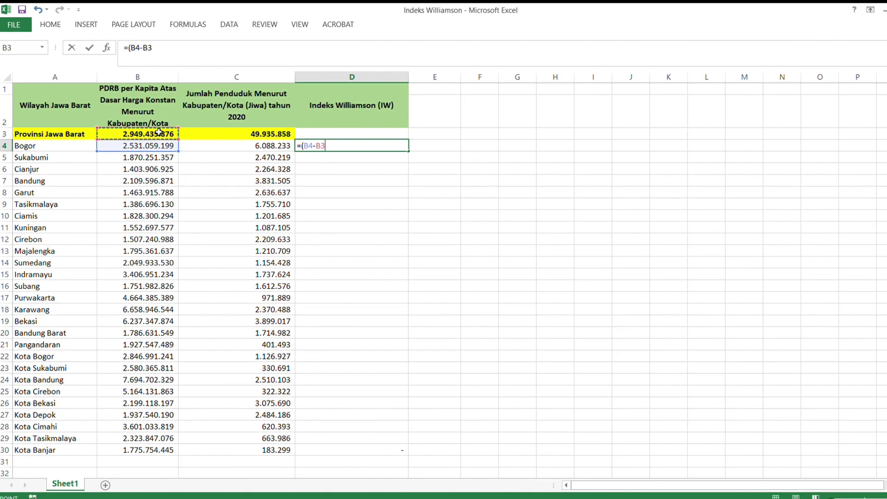
{"action": "left_click", "coordinate": [321, 146]}
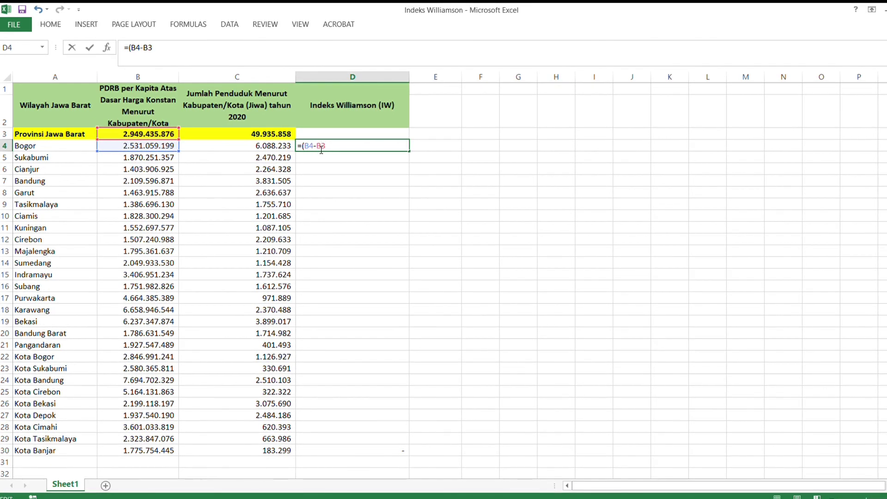
{"action": "type", "text": "$3"}
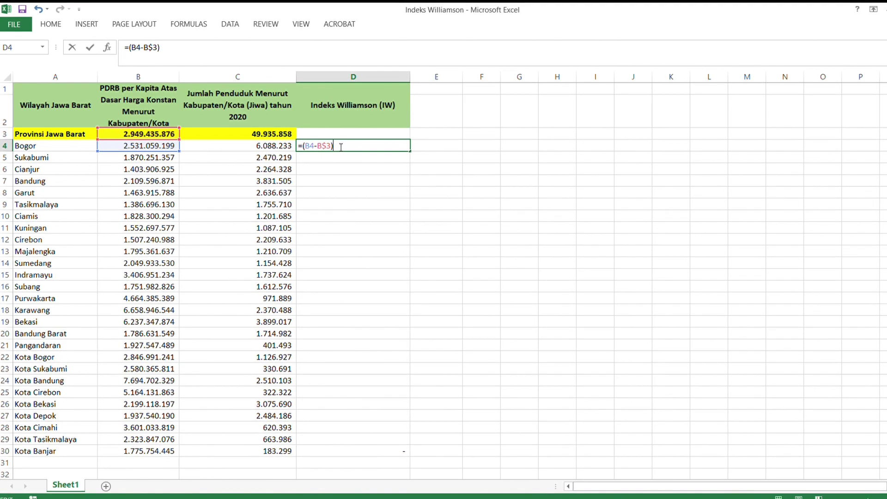
{"action": "type", "text": "^"}
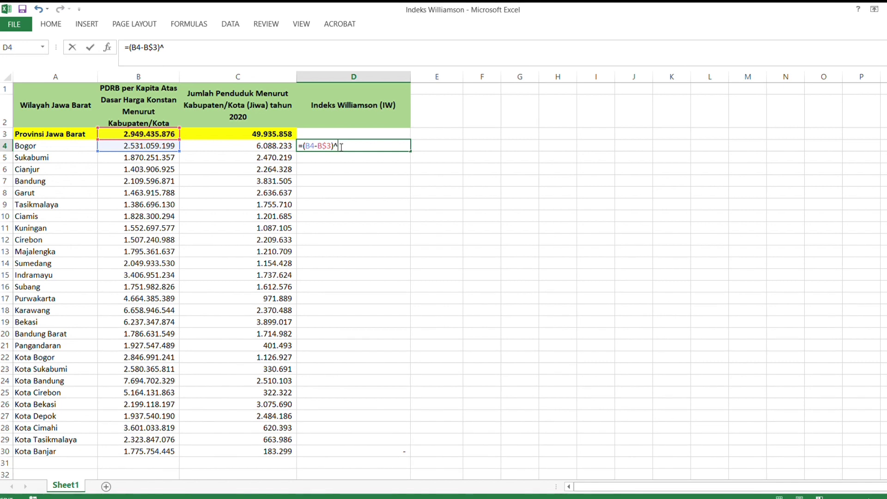
{"action": "type", "text": "2"}
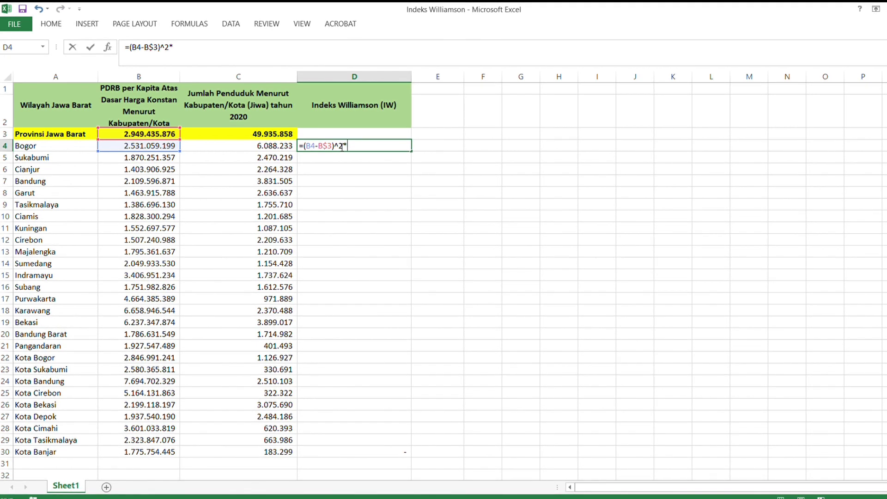
Complete the D4 formula by multiplying by Bogor's population share, *(C4/C$3), with the province row fixed.
{"action": "type", "text": "*("}
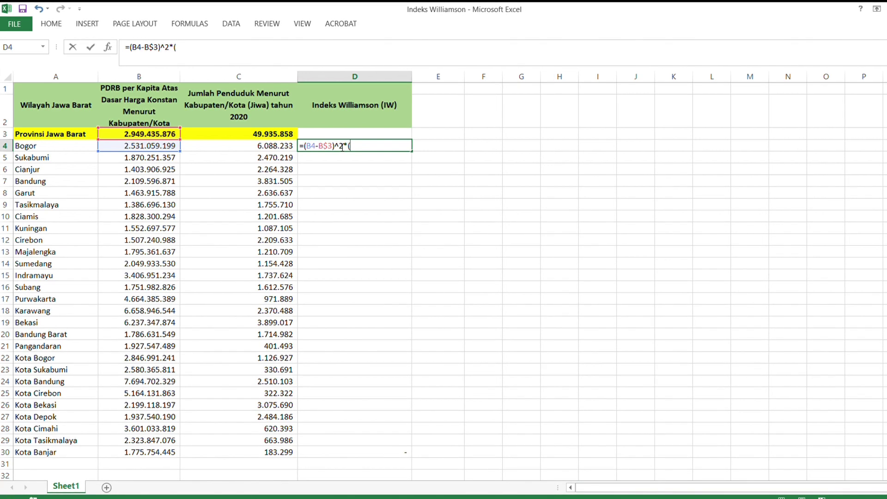
{"action": "left_click", "coordinate": [276, 146]}
{"action": "type", "text": "/"}
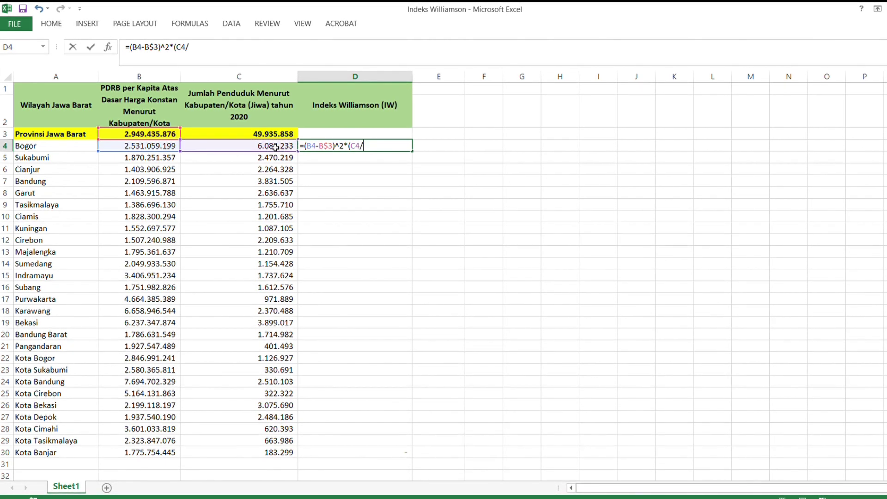
{"action": "left_click", "coordinate": [277, 133]}
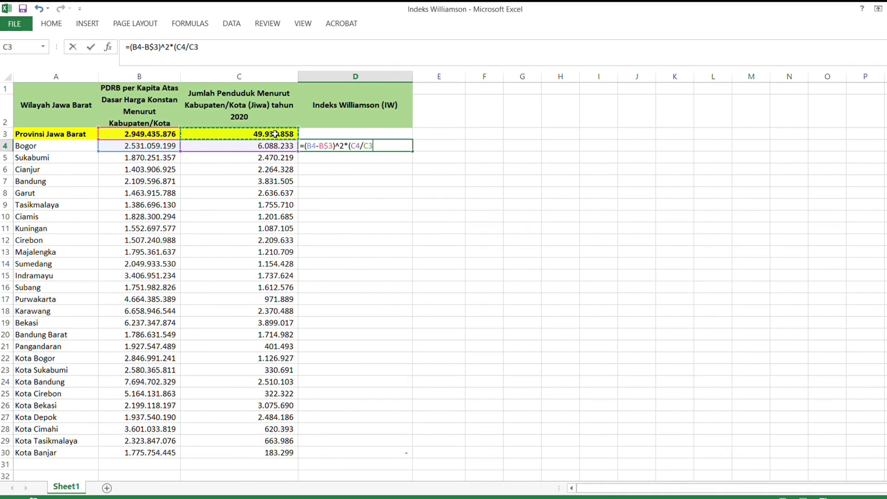
{"action": "left_click", "coordinate": [369, 147]}
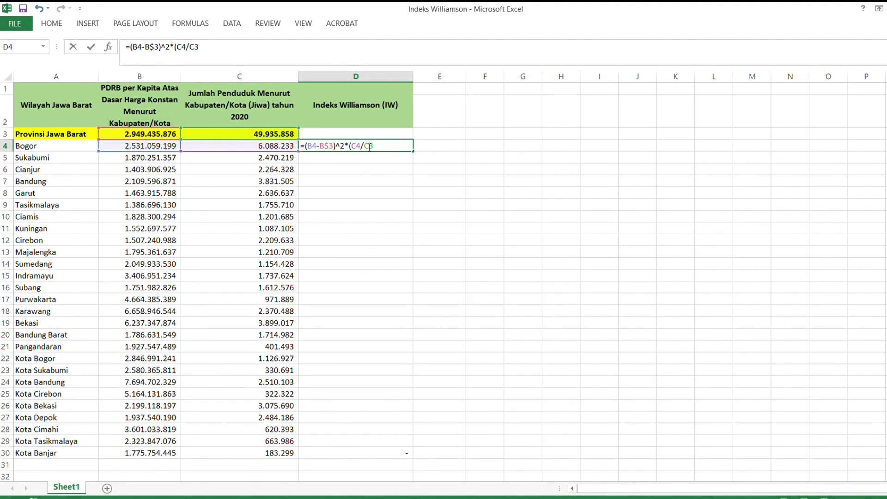
{"action": "type", "text": "$"}
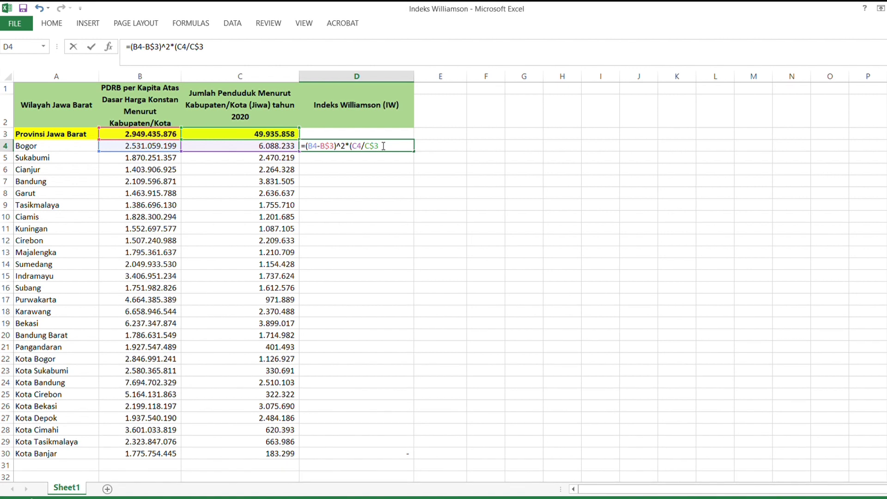
{"action": "type", "text": ")"}
{"action": "key", "text": "Return"}
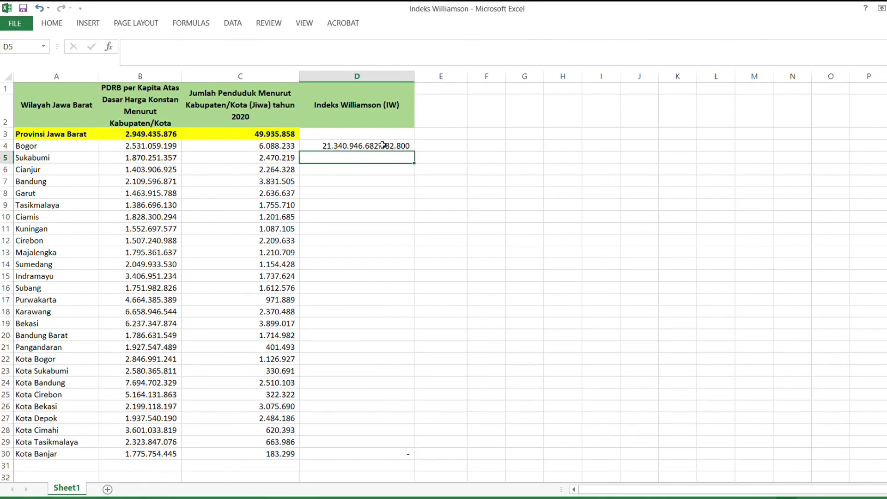
Copy the D4 formula down through D30 for all remaining regencies and cities.
{"action": "left_click", "coordinate": [383, 145]}
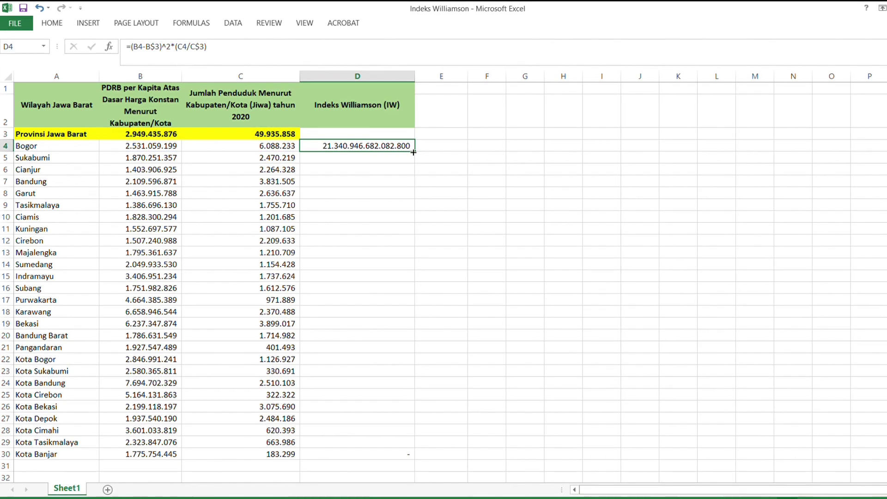
{"action": "left_click_drag", "start_coordinate": [415, 151], "coordinate": [390, 463]}
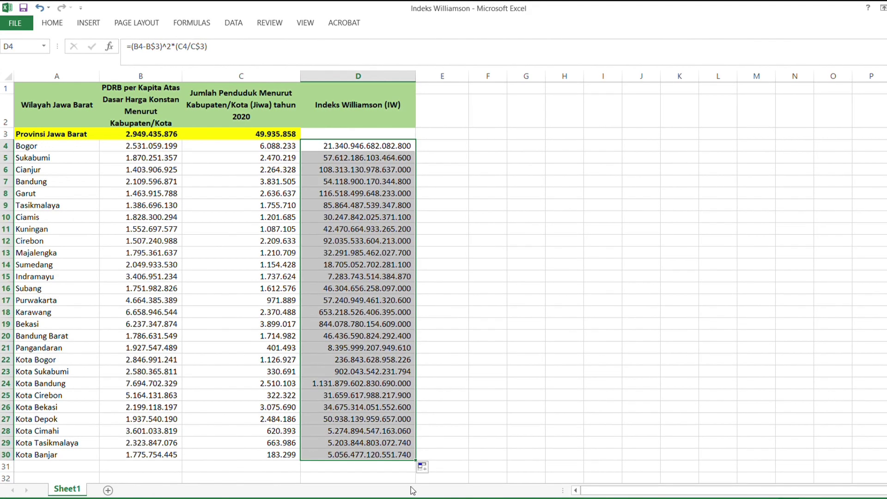
{"action": "scroll", "coordinate": [416, 464], "scroll_direction": "down", "scroll_amount": 1}
{"action": "left_click", "coordinate": [365, 419]}
{"action": "scroll", "coordinate": [363, 289], "scroll_direction": "up", "scroll_amount": 1}
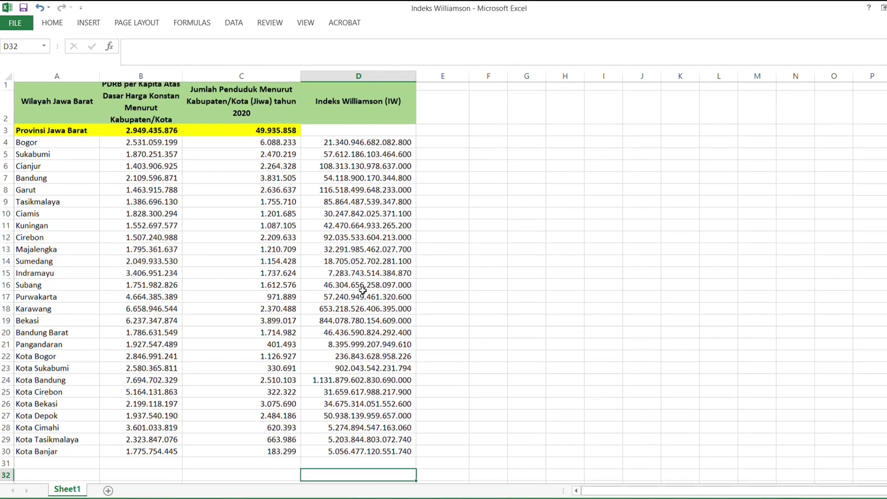
{"action": "scroll", "coordinate": [356, 138], "scroll_direction": "down", "scroll_amount": 2}
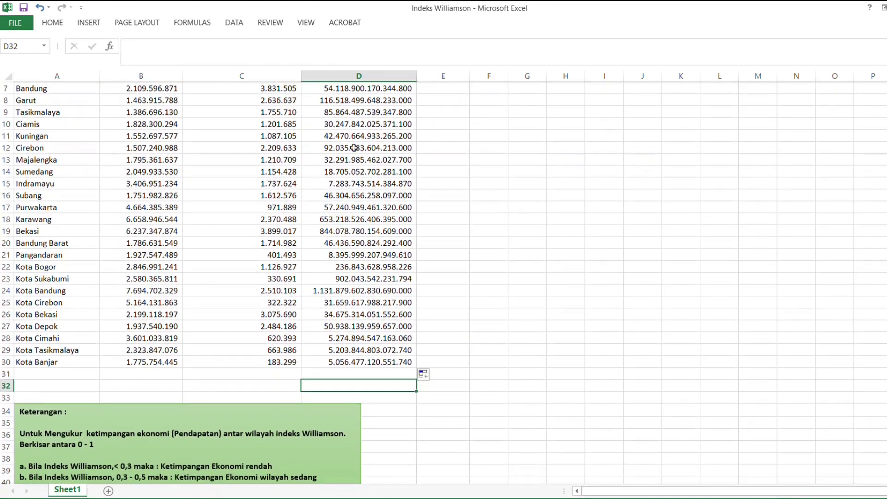
Enter the label Total in C31 beneath the population column.
{"action": "left_click", "coordinate": [320, 374]}
{"action": "left_click", "coordinate": [278, 375]}
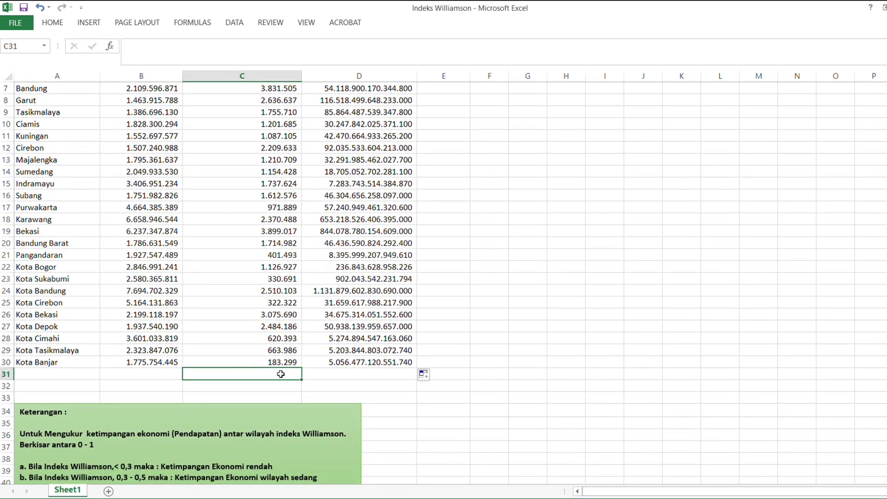
{"action": "type", "text": "t"}
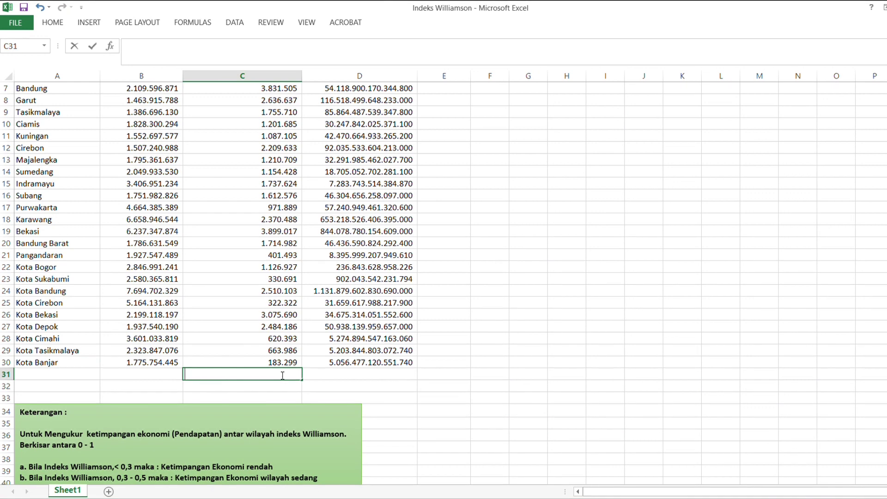
{"action": "type", "text": "ota"}
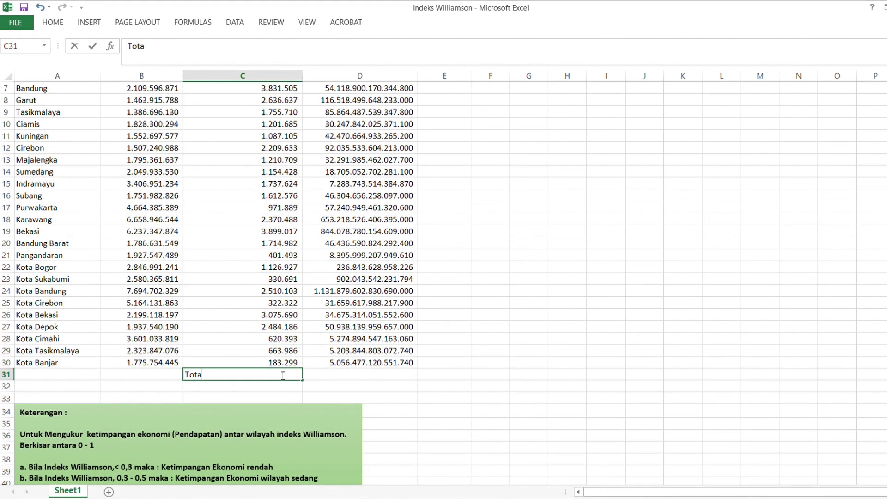
{"action": "type", "text": "l"}
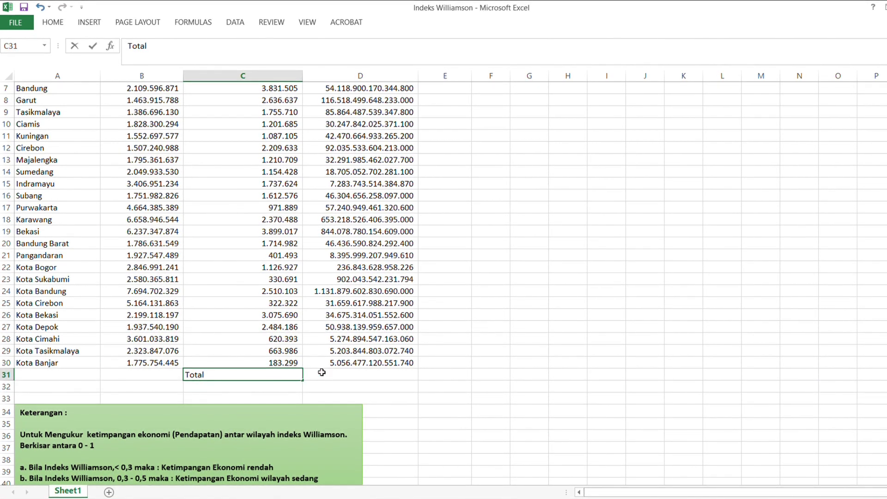
{"action": "left_click", "coordinate": [341, 396]}
Sum the regency and city values D4:D30 in D31 with the SUM function.
{"action": "left_click", "coordinate": [334, 376]}
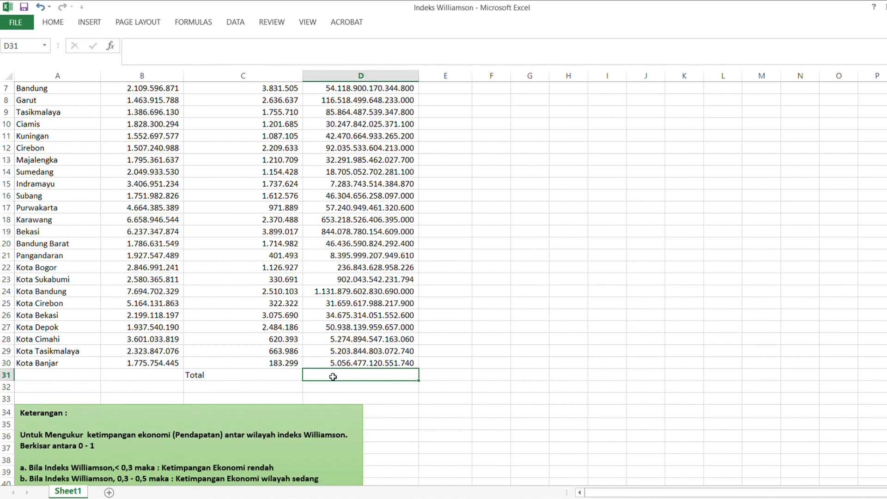
{"action": "type", "text": "="}
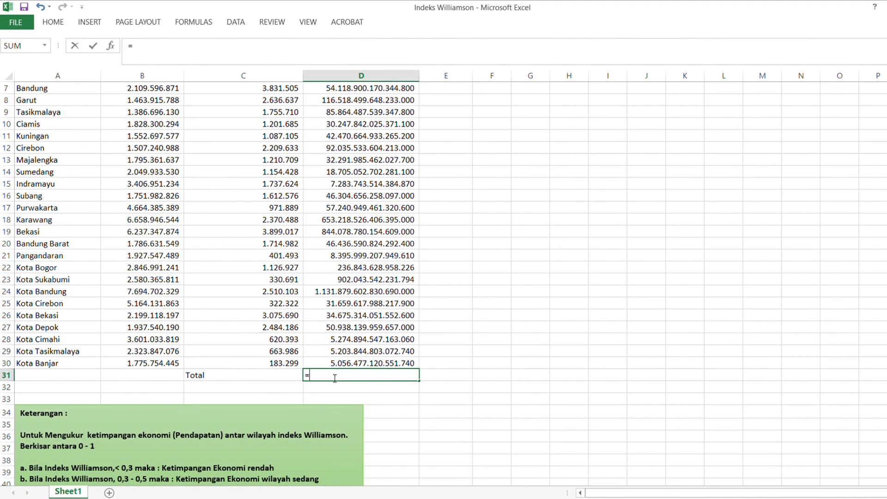
{"action": "scroll", "coordinate": [335, 278], "scroll_direction": "up", "scroll_amount": 2}
{"action": "scroll", "coordinate": [337, 279], "scroll_direction": "down", "scroll_amount": 1}
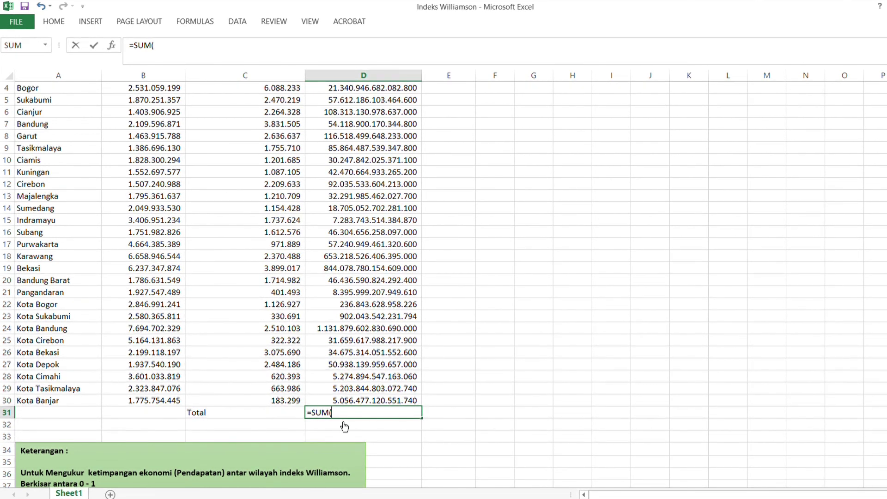
{"action": "scroll", "coordinate": [344, 426], "scroll_direction": "up", "scroll_amount": 1}
{"action": "left_click_drag", "start_coordinate": [345, 146], "coordinate": [351, 463]}
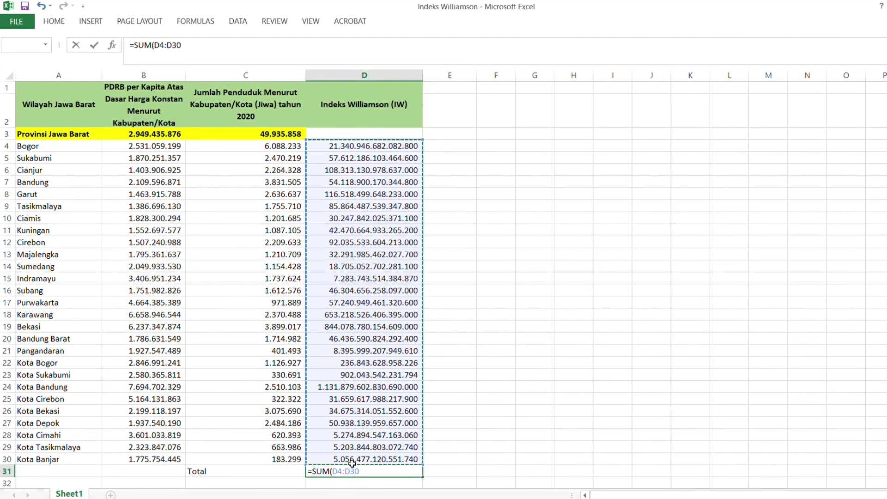
{"action": "key", "text": "Return"}
Calculate the square root of the total in D32 with =SQRT(D31).
{"action": "scroll", "coordinate": [351, 456], "scroll_direction": "down", "scroll_amount": 1}
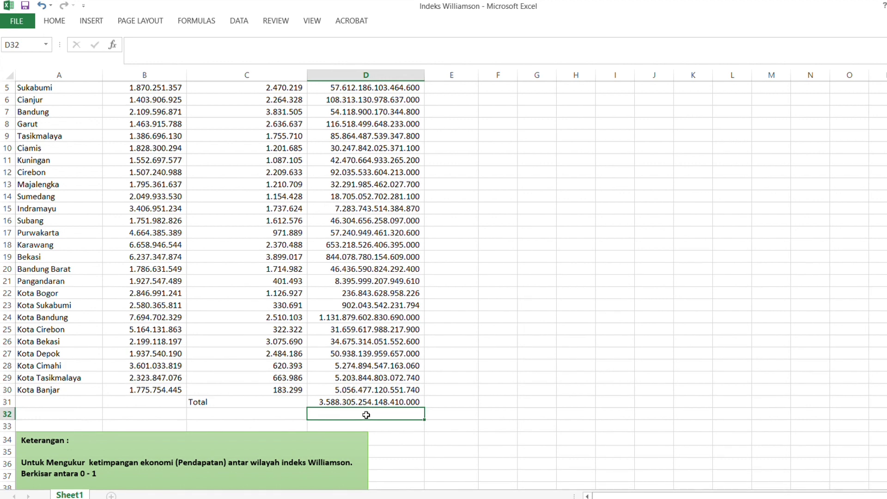
{"action": "left_click", "coordinate": [433, 414]}
{"action": "left_click", "coordinate": [343, 415]}
{"action": "type", "text": "="}
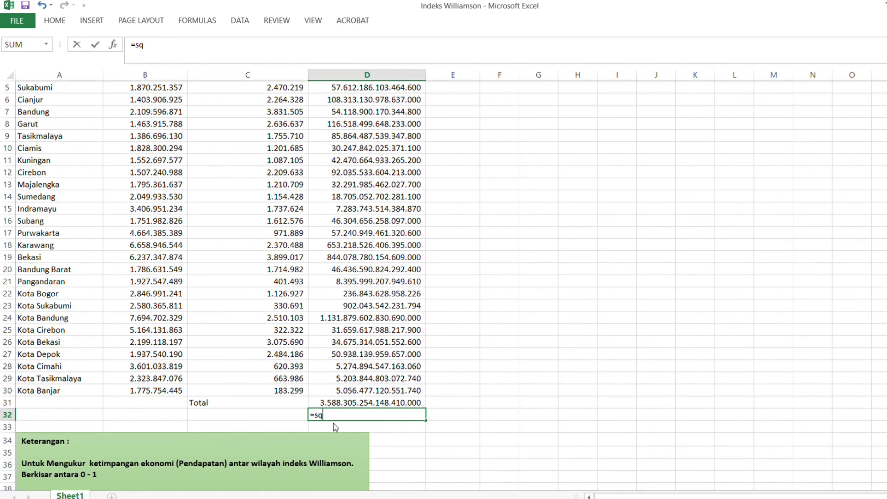
{"action": "type", "text": "sq"}
{"action": "key", "text": "Tab"}
{"action": "left_click", "coordinate": [365, 403]}
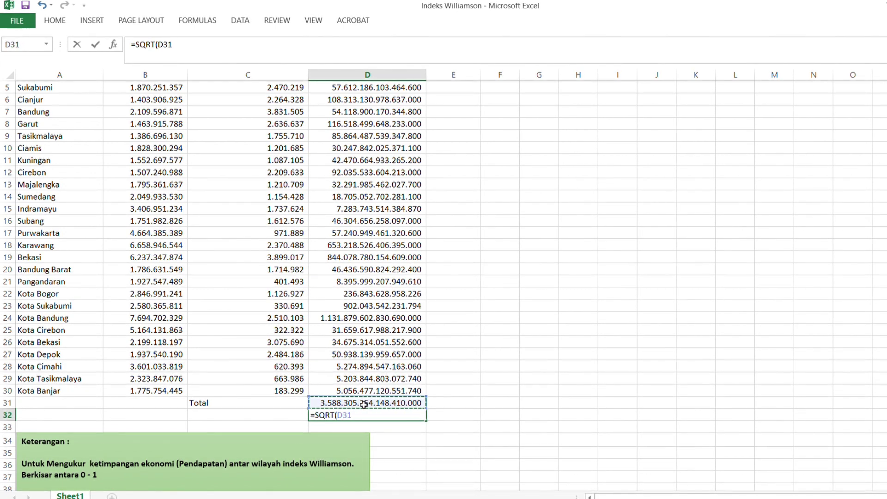
{"action": "key", "text": "Return"}
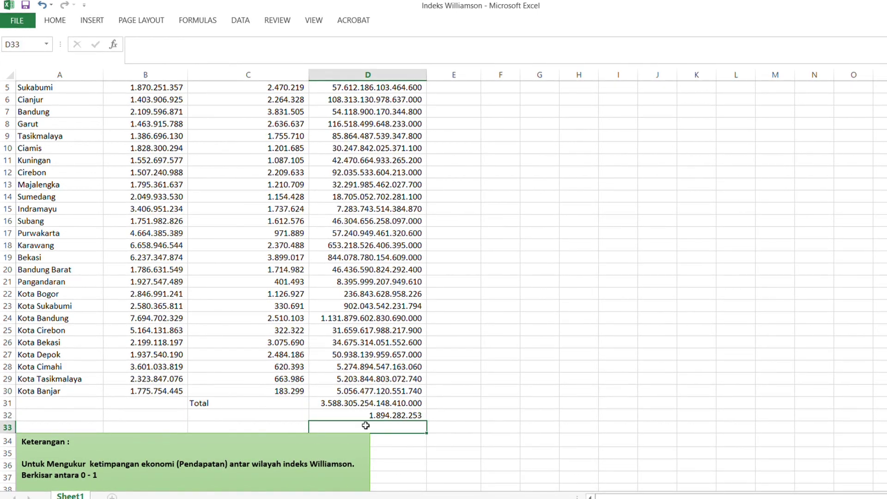
Move the Keterangan box slightly down to clear row 33 and enter the label IW in C33.
{"action": "scroll", "coordinate": [361, 443], "scroll_direction": "down", "scroll_amount": 1}
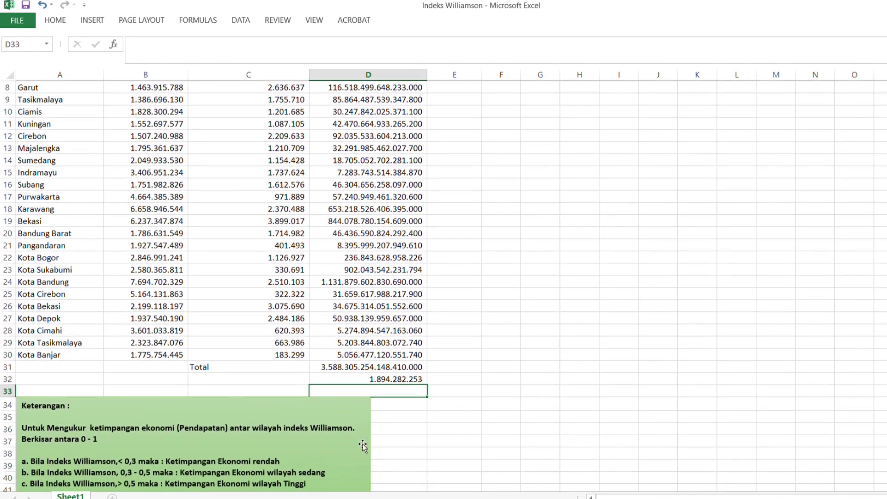
{"action": "left_click", "coordinate": [353, 452]}
{"action": "left_click_drag", "start_coordinate": [353, 452], "coordinate": [353, 449]}
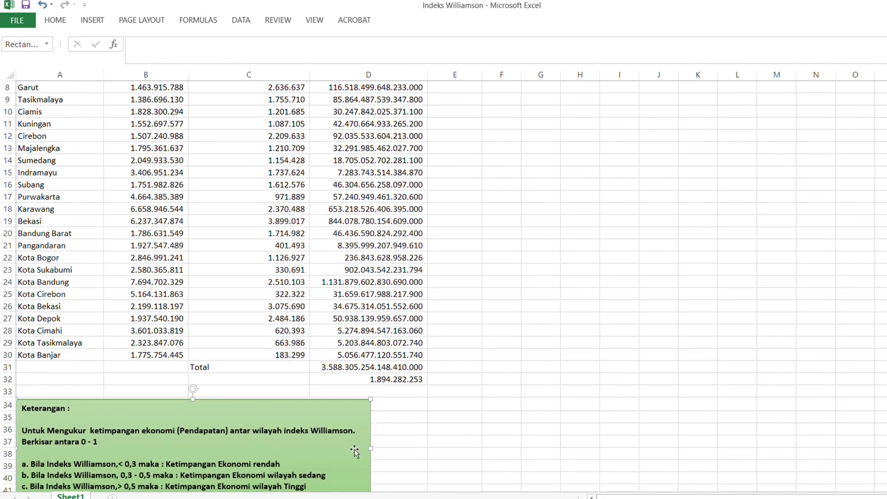
{"action": "left_click", "coordinate": [341, 389]}
{"action": "left_click", "coordinate": [302, 391]}
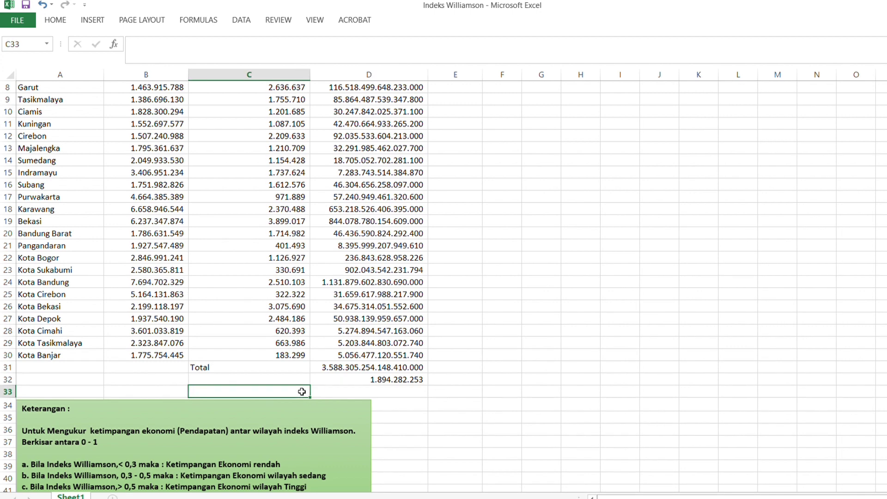
{"action": "type", "text": "i"}
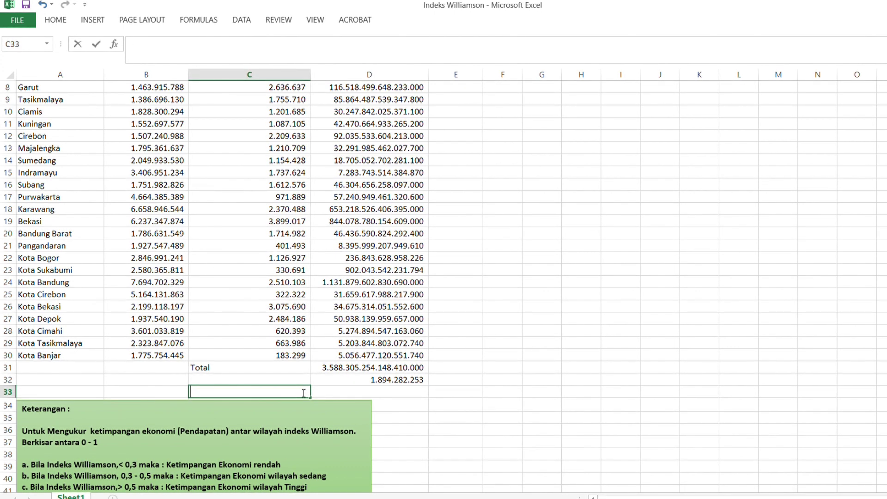
{"action": "type", "text": "W"}
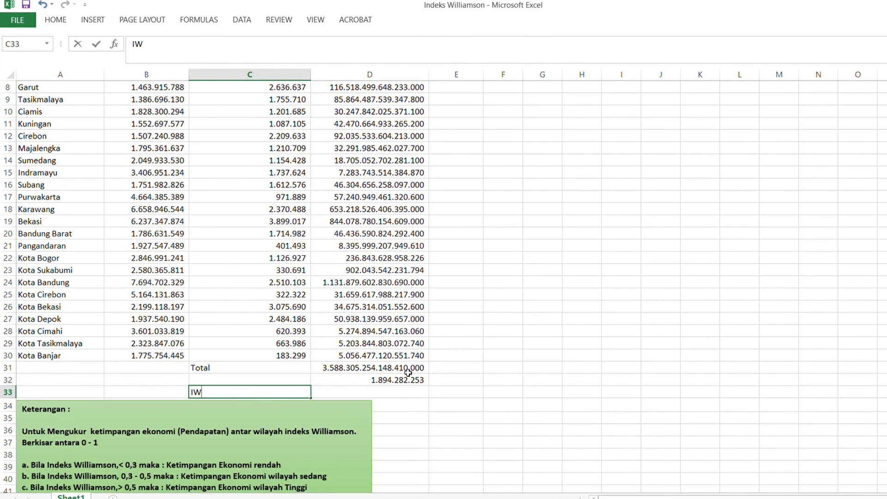
Calculate the Williamson Index in D33 by dividing the square root by the provincial PDRB per capita, =D32/B3.
{"action": "left_click", "coordinate": [367, 394]}
{"action": "type", "text": "="}
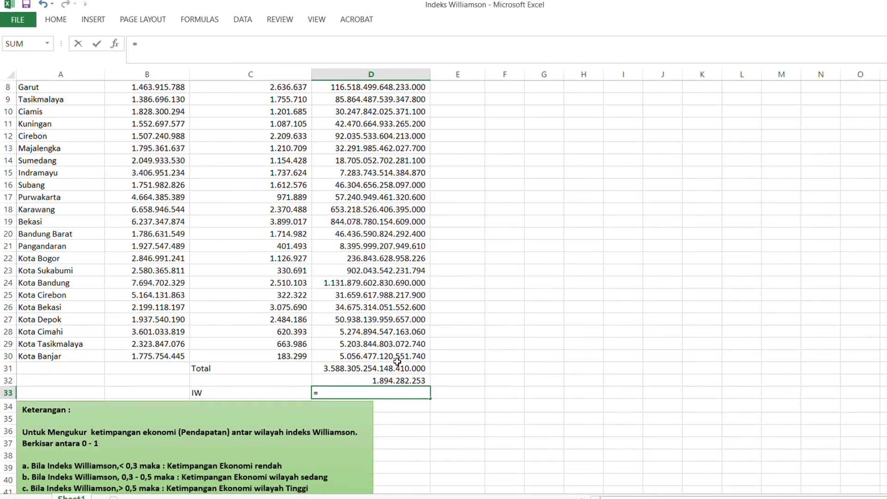
{"action": "left_click", "coordinate": [401, 382]}
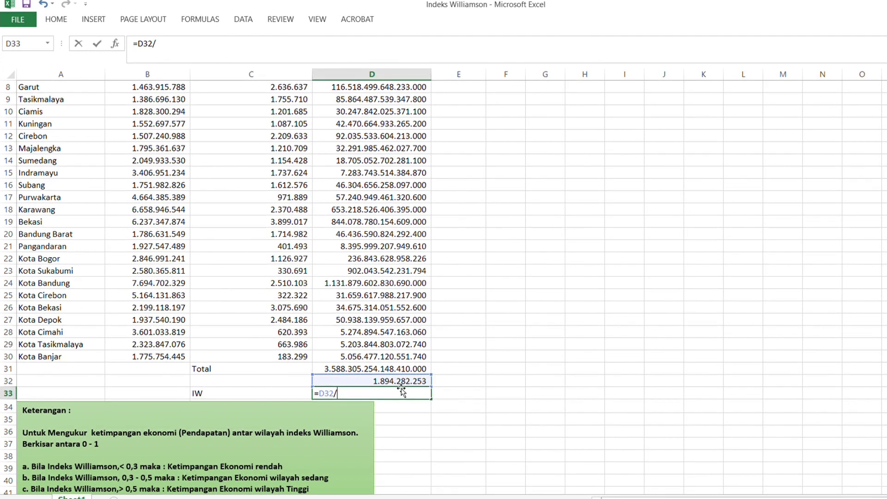
{"action": "scroll", "coordinate": [152, 279], "scroll_direction": "up", "scroll_amount": 3}
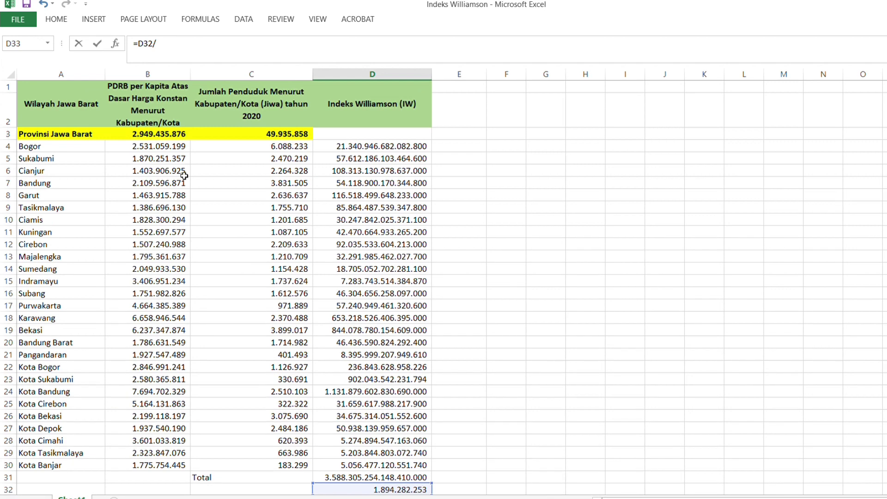
{"action": "left_click", "coordinate": [161, 133]}
{"action": "scroll", "coordinate": [220, 155], "scroll_direction": "down", "scroll_amount": 3}
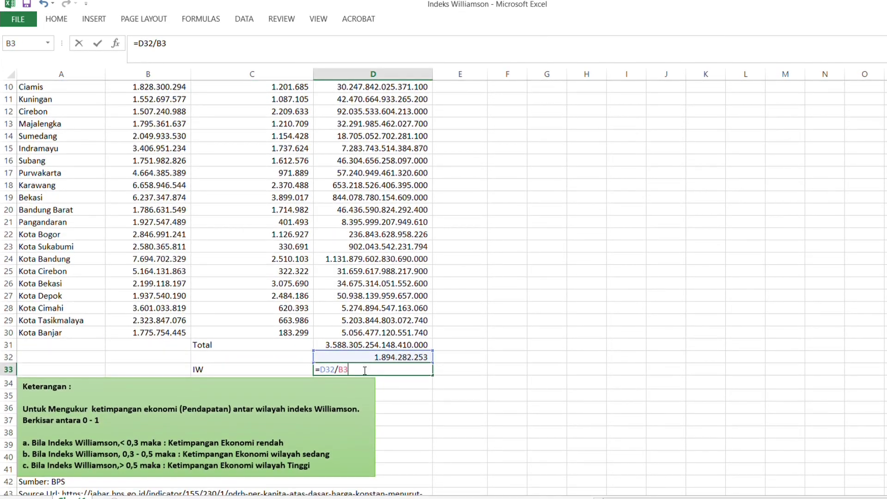
{"action": "key", "text": "Return"}
Highlight the IW label and its result in C33:D33 with a yellow fill.
{"action": "left_click", "coordinate": [376, 367]}
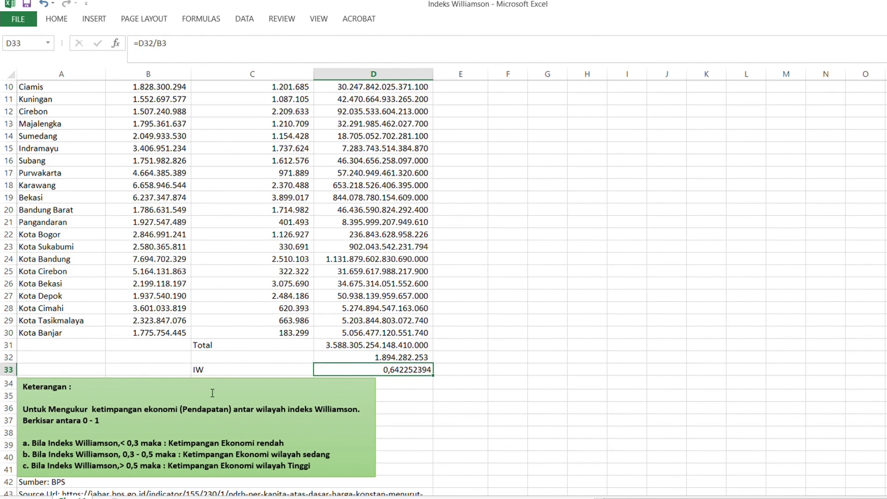
{"action": "left_click", "coordinate": [208, 370]}
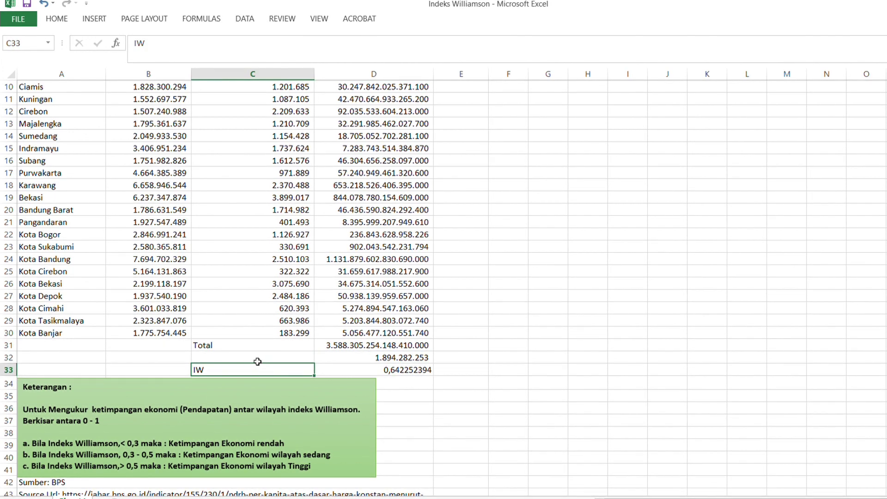
{"action": "left_click", "coordinate": [276, 361]}
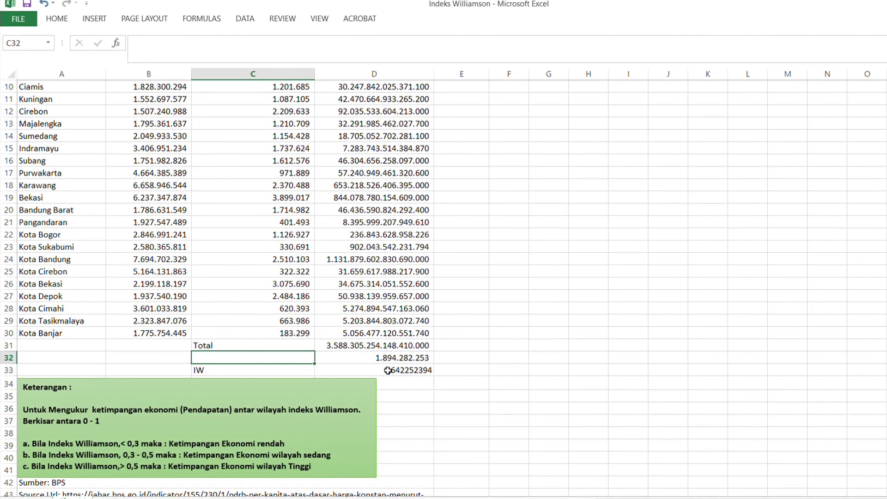
{"action": "left_click_drag", "start_coordinate": [324, 371], "coordinate": [279, 371]}
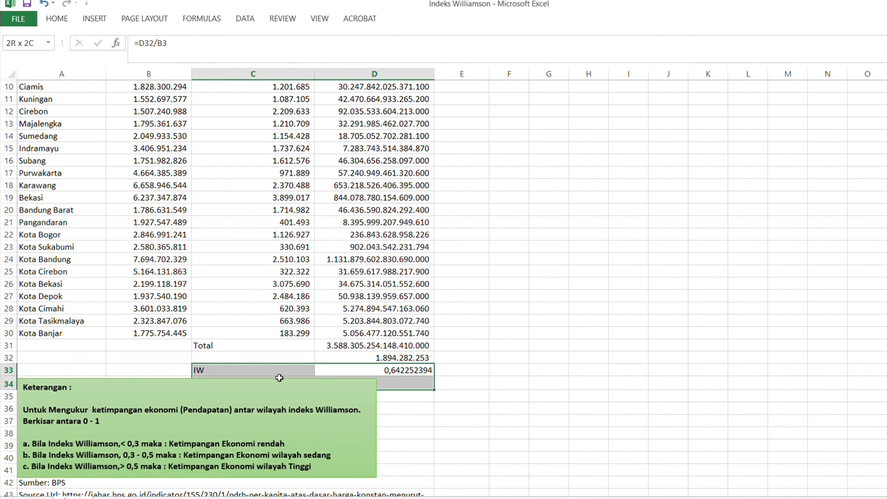
{"action": "left_click", "coordinate": [57, 19]}
{"action": "left_click", "coordinate": [183, 61]}
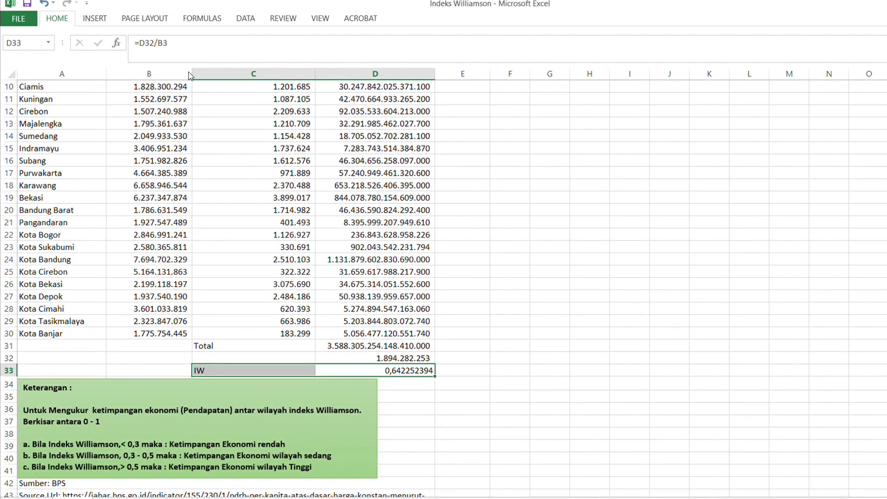
{"action": "left_click", "coordinate": [207, 151]}
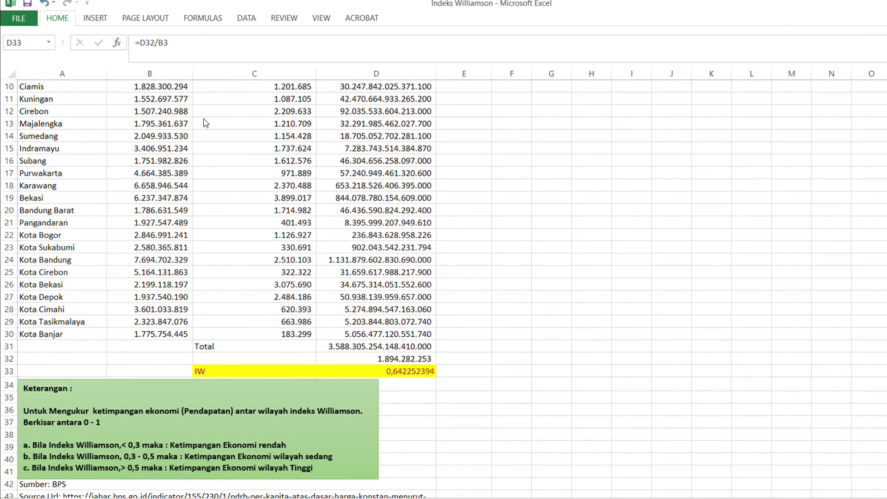
{"action": "left_click", "coordinate": [208, 159]}
Reduce the index result in D33 to two decimal places.
{"action": "left_click", "coordinate": [428, 372]}
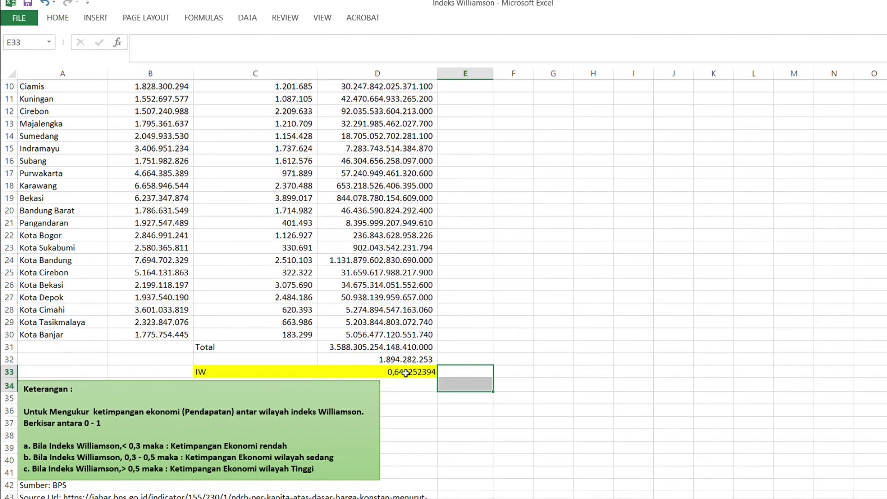
{"action": "left_click", "coordinate": [66, 21]}
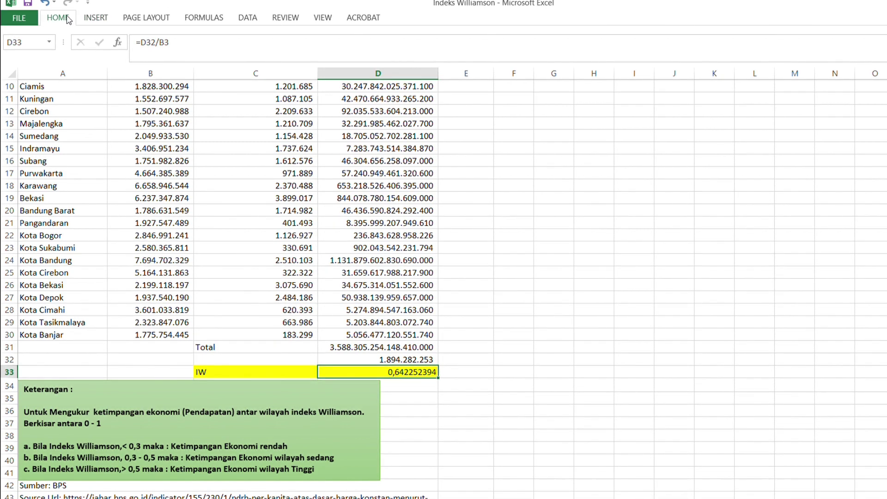
{"action": "left_click", "coordinate": [442, 56]}
{"action": "left_click", "coordinate": [443, 57]}
{"action": "left_click", "coordinate": [443, 58]}
{"action": "left_click", "coordinate": [444, 57]}
{"action": "left_click", "coordinate": [443, 58]}
{"action": "left_click", "coordinate": [444, 59]}
{"action": "left_click", "coordinate": [445, 62]}
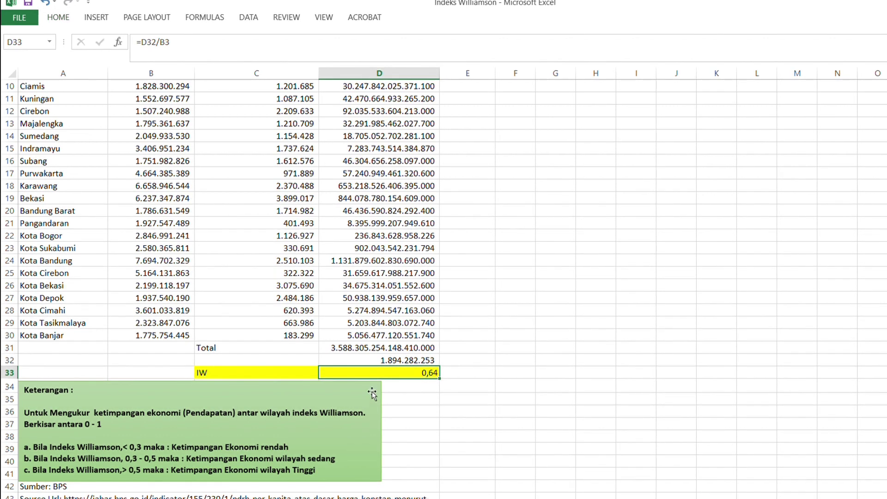
Apply all borders to the whole table, A1:D33.
{"action": "scroll", "coordinate": [378, 384], "scroll_direction": "down", "scroll_amount": 1}
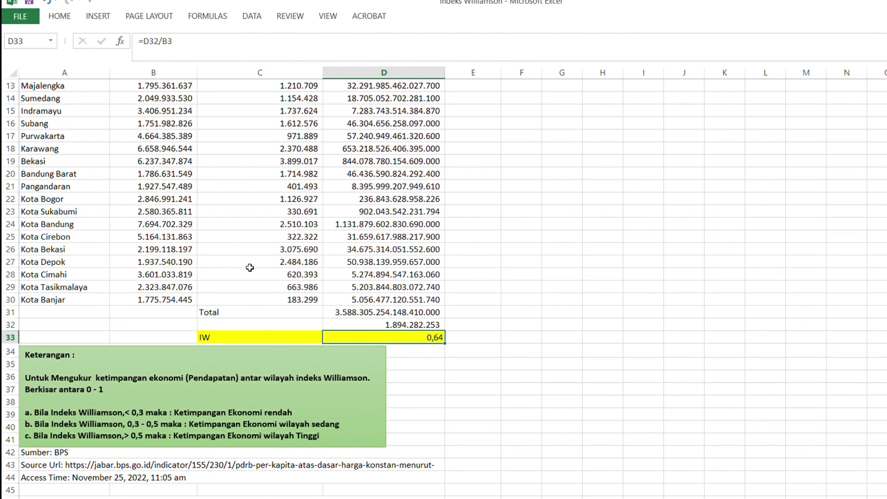
{"action": "scroll", "coordinate": [291, 307], "scroll_direction": "up", "scroll_amount": 4}
{"action": "left_click_drag", "start_coordinate": [36, 94], "coordinate": [385, 463]}
{"action": "left_click", "coordinate": [60, 20]}
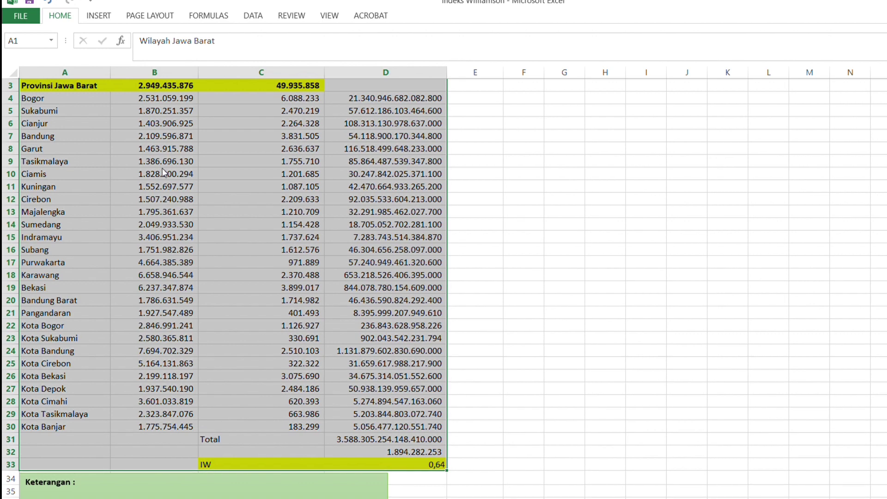
{"action": "scroll", "coordinate": [437, 343], "scroll_direction": "up", "scroll_amount": 1}
{"action": "scroll", "coordinate": [512, 348], "scroll_direction": "down", "scroll_amount": 5}
{"action": "left_click", "coordinate": [512, 347]}
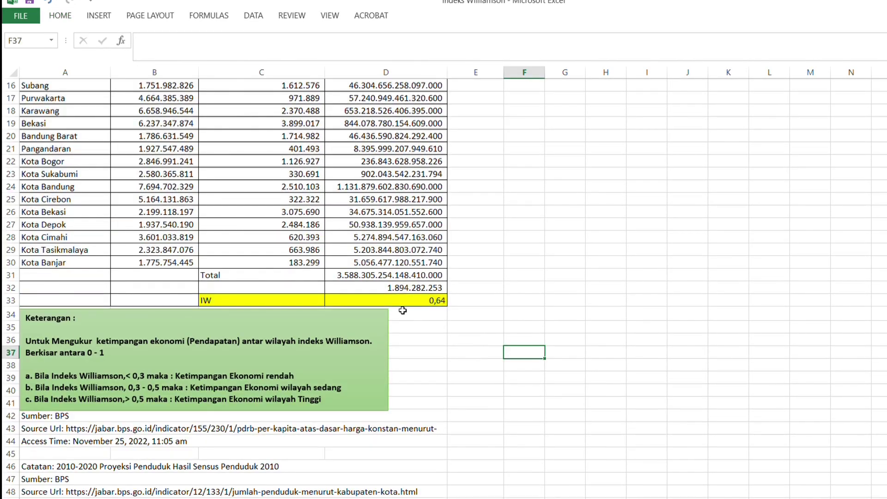
Make the Total and IW labels in C31:C33 and the index result in D33 bold.
{"action": "left_click_drag", "start_coordinate": [264, 276], "coordinate": [253, 301]}
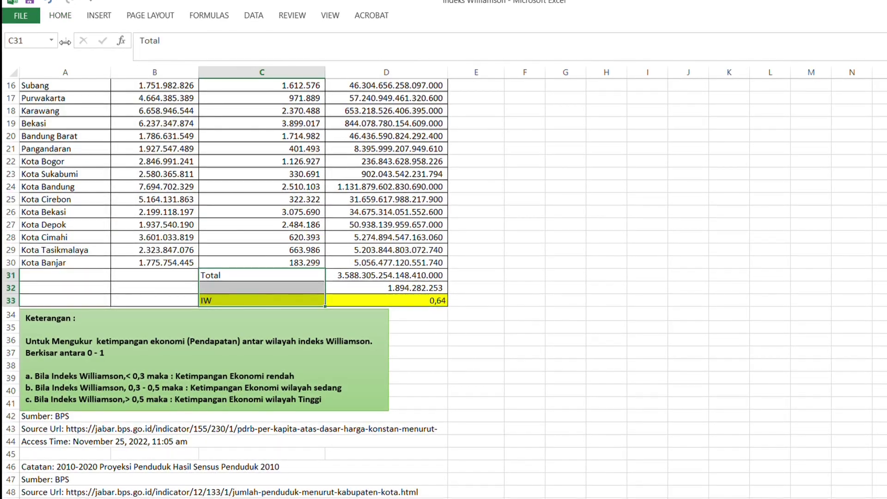
{"action": "key", "text": "ctrl+b"}
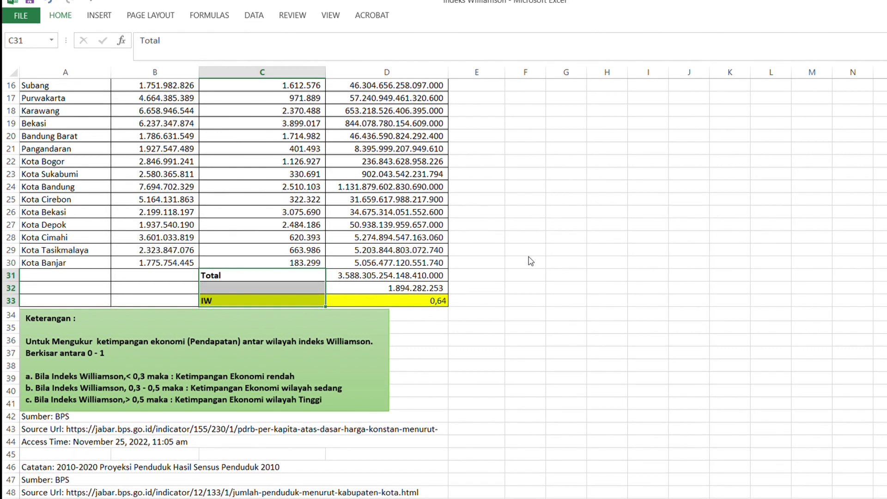
{"action": "left_click", "coordinate": [504, 331]}
{"action": "left_click", "coordinate": [407, 301]}
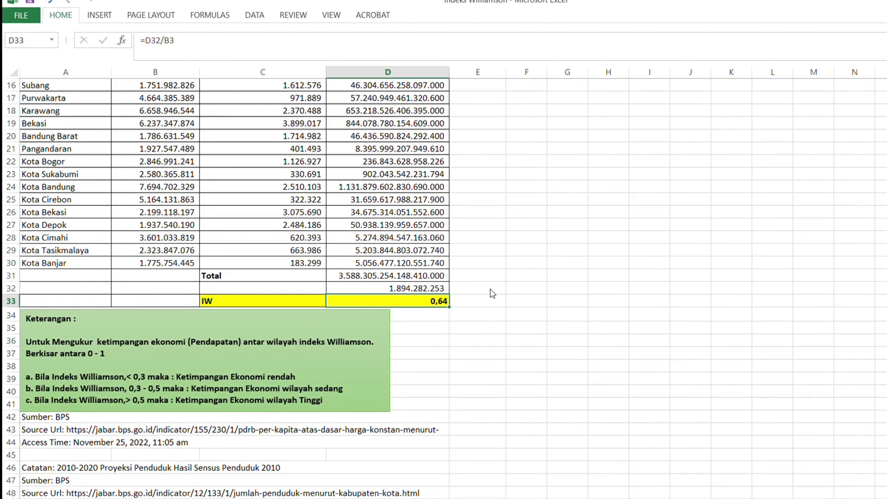
{"action": "left_click", "coordinate": [442, 315]}
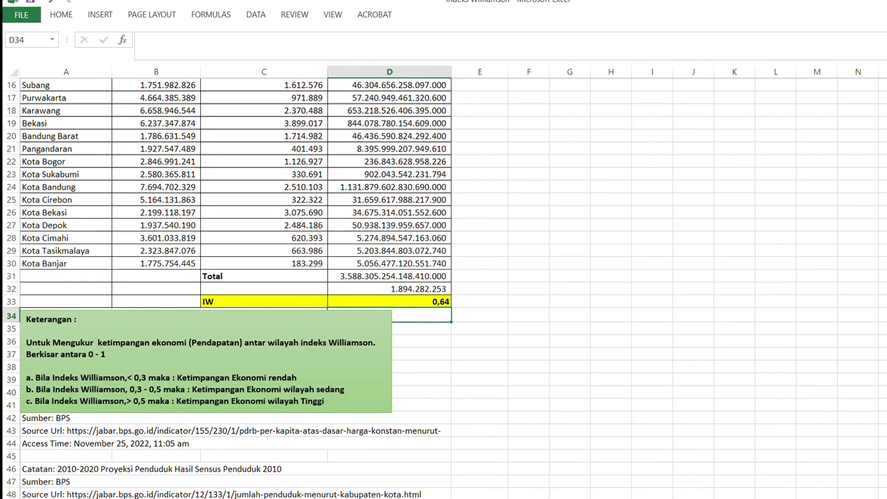
{"action": "scroll", "coordinate": [677, 357], "scroll_direction": "down", "scroll_amount": 4, "text": "ctrl"}
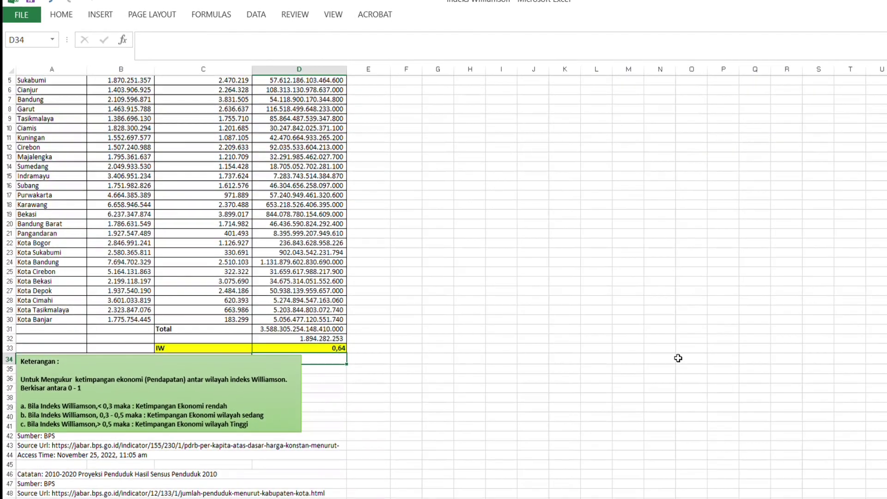
{"action": "scroll", "coordinate": [677, 357], "scroll_direction": "down", "scroll_amount": 2}
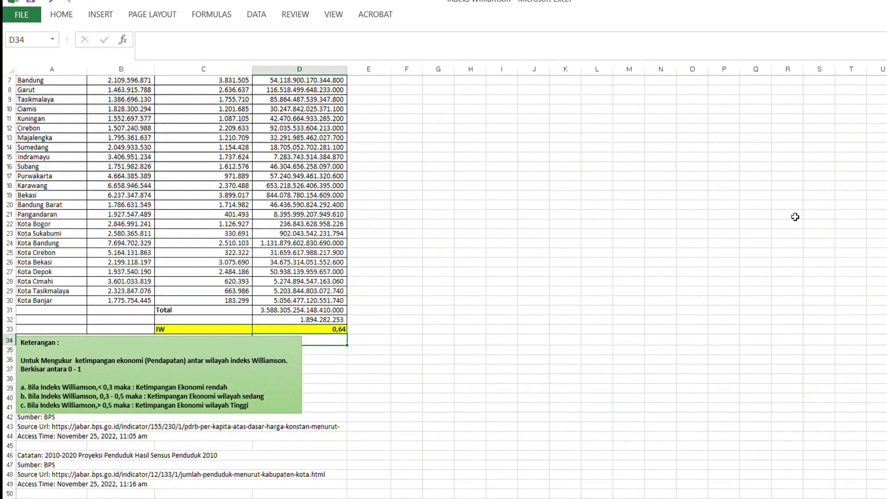